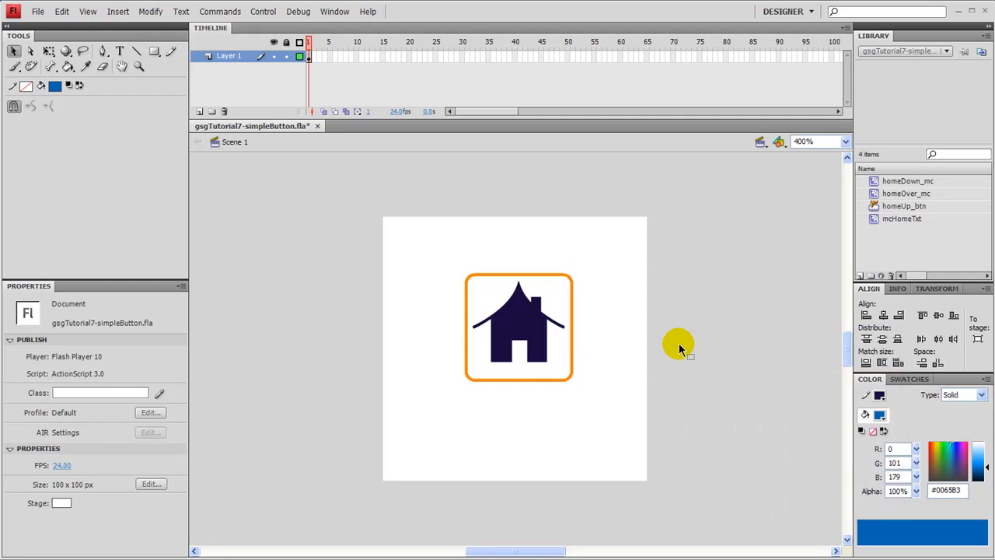
Test the home button movie to examine its rollover behaviour and close the preview.
key(ctrl+Return)
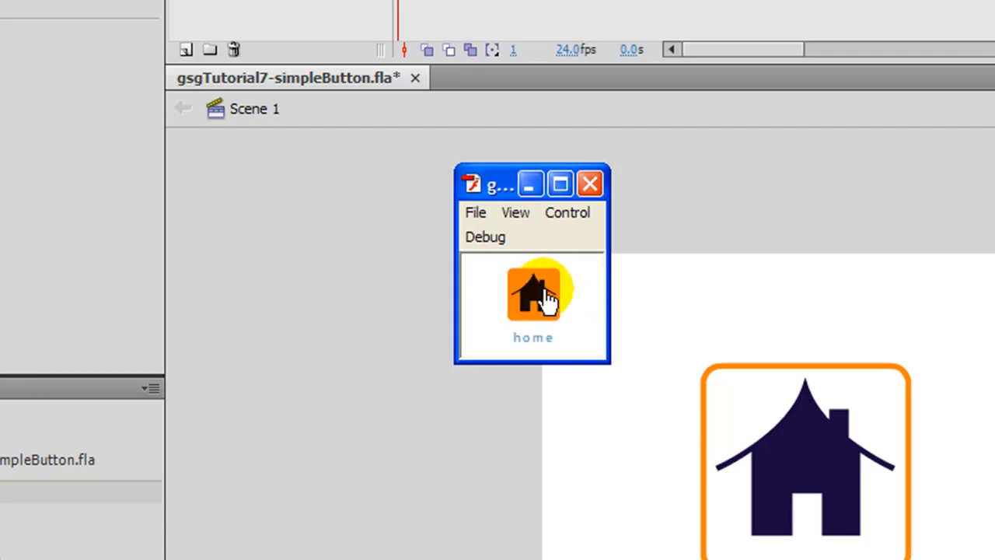
click(590, 184)
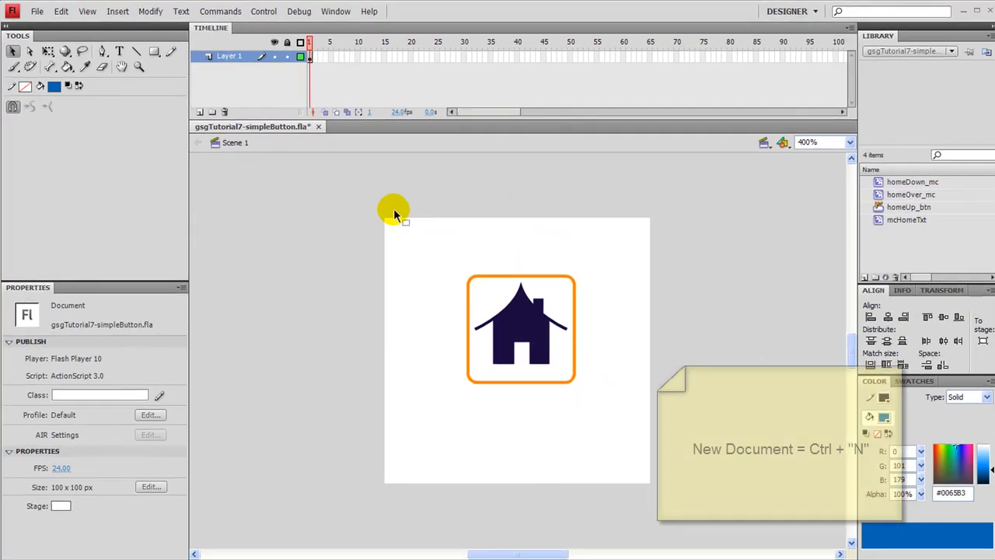
Create a new Flash File (ActionScript 3.0) document and set its stage size to 100 x 100 px.
key(ctrl+n)
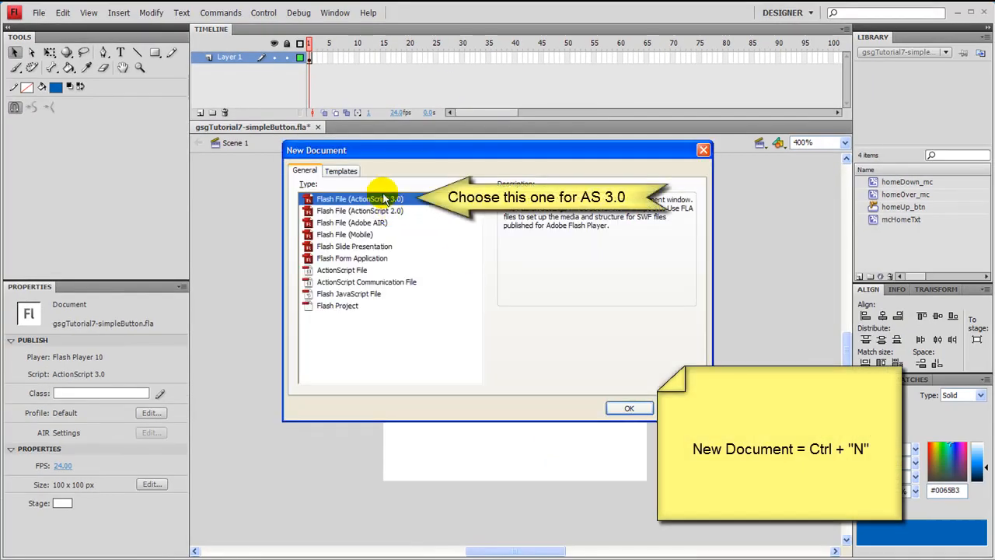
click(629, 408)
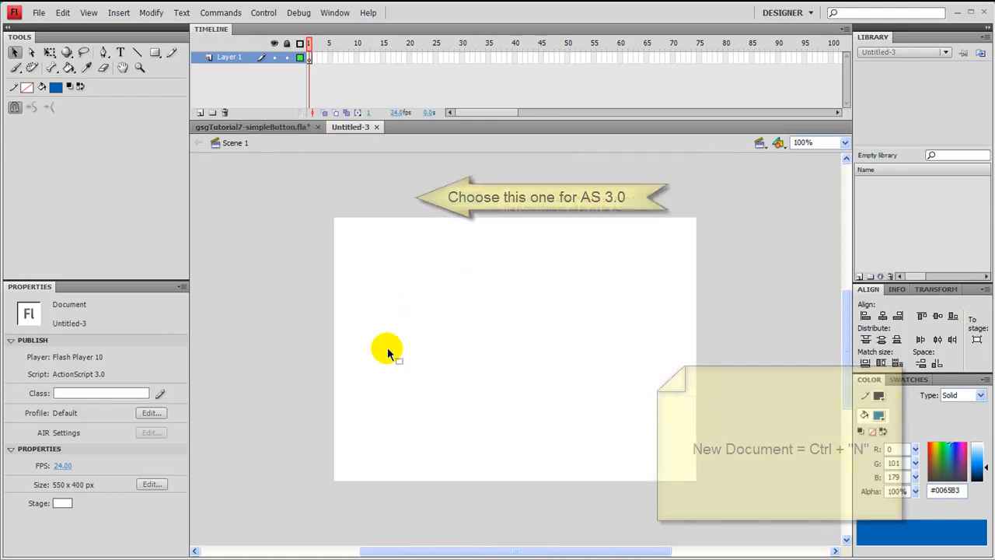
click(151, 484)
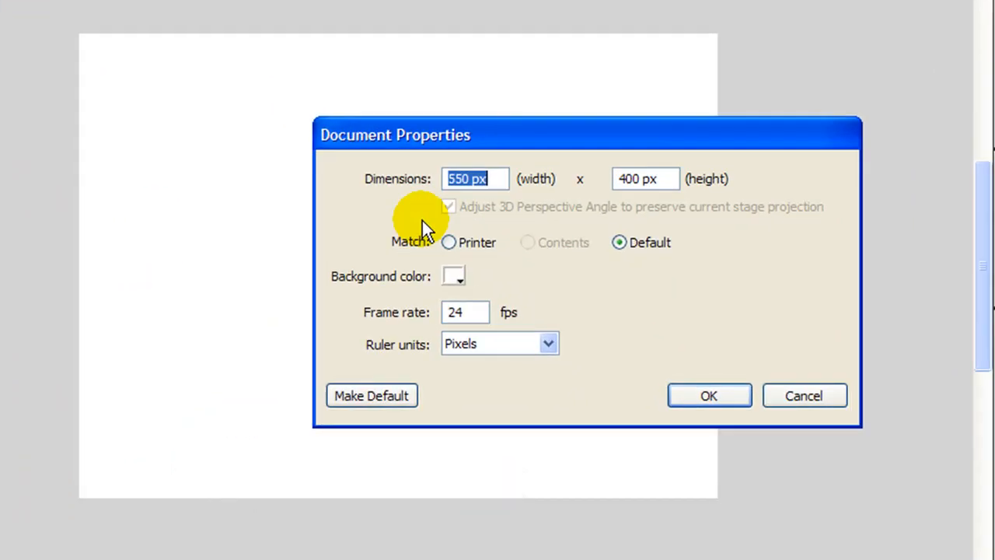
text(100)
key(Tab)
text(100)
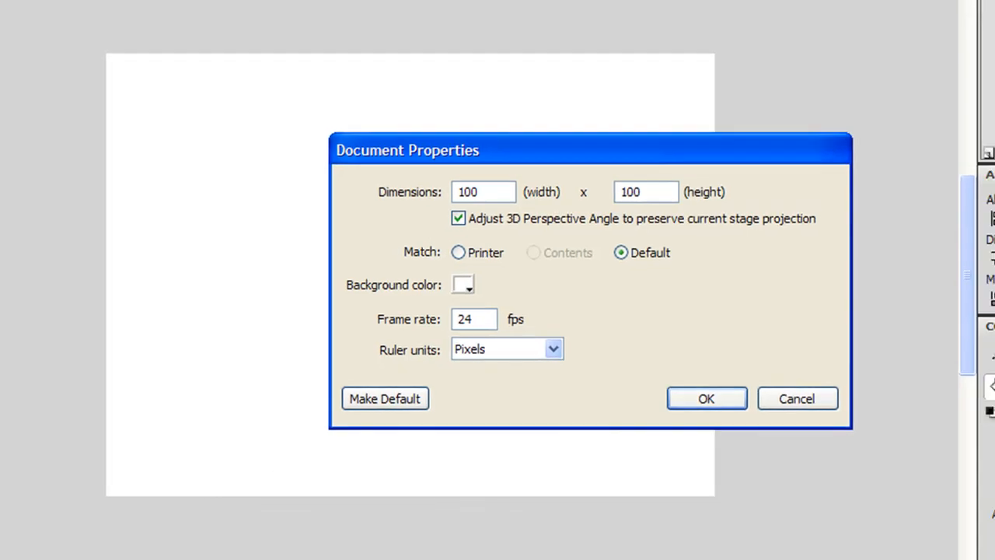
key(Return)
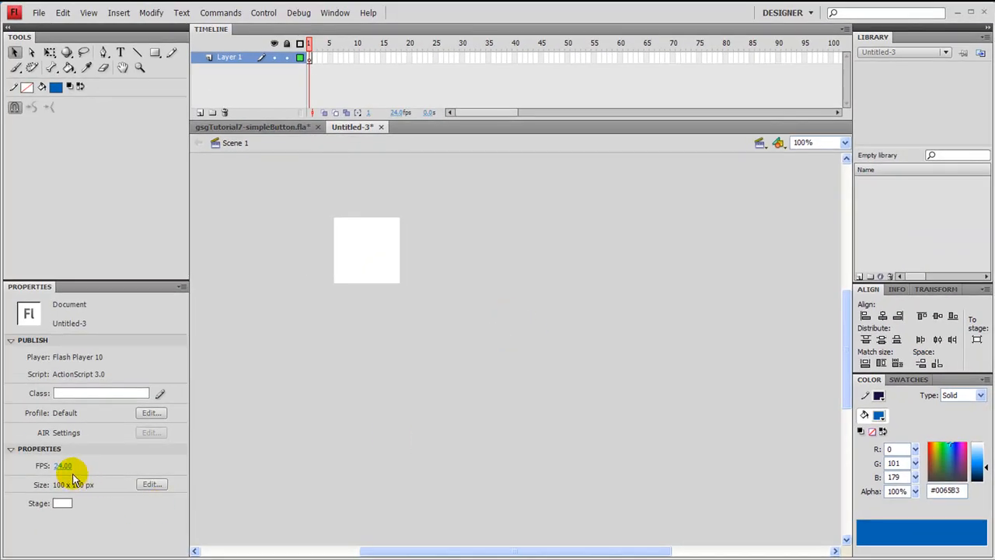
Magnify the empty stage to 400% and bring all of it into view.
drag(379, 248, 411, 294)
key(space)
drag(369, 251, 455, 304)
key(ctrl+equal)
key(ctrl+equal)
key(ctrl+equal)
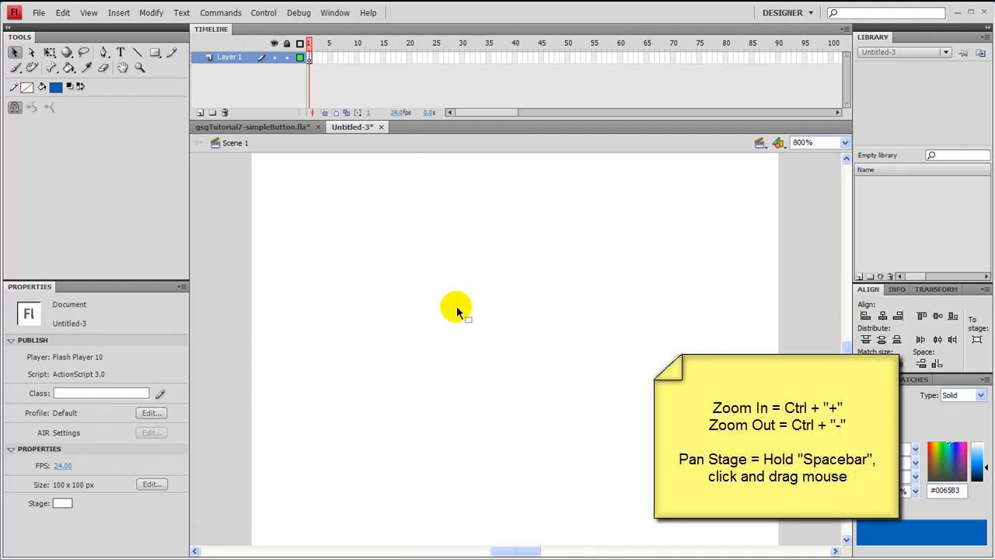
key(ctrl+minus)
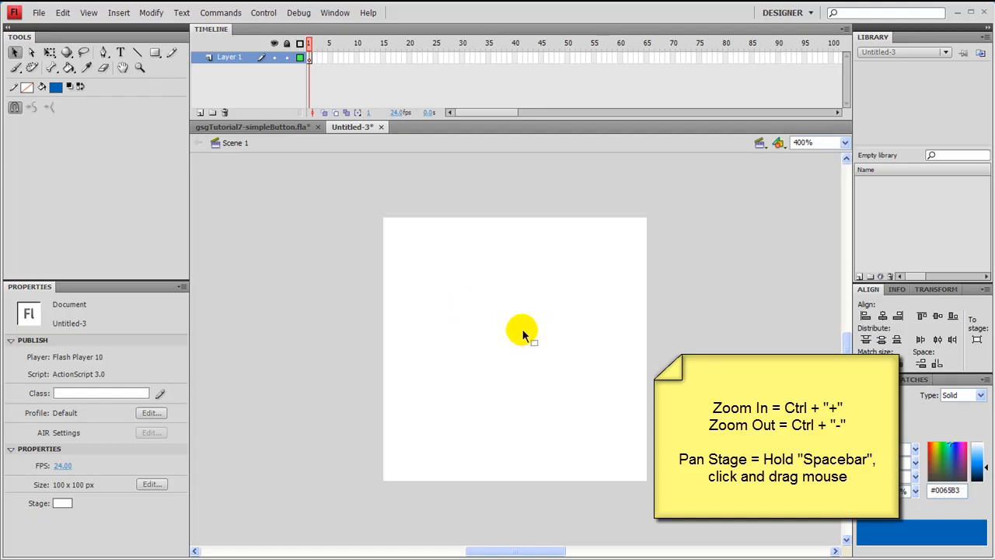
key(space)
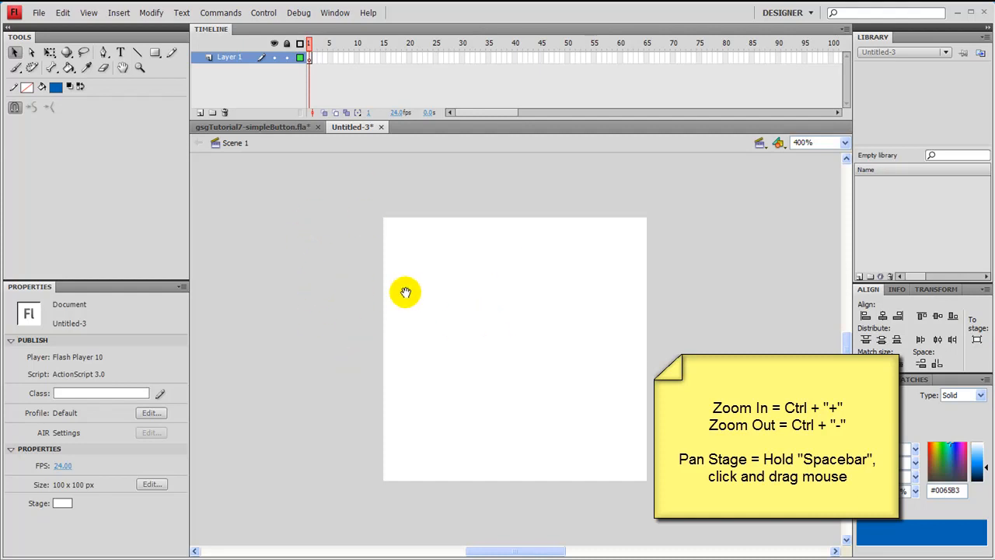
drag(475, 331, 451, 321)
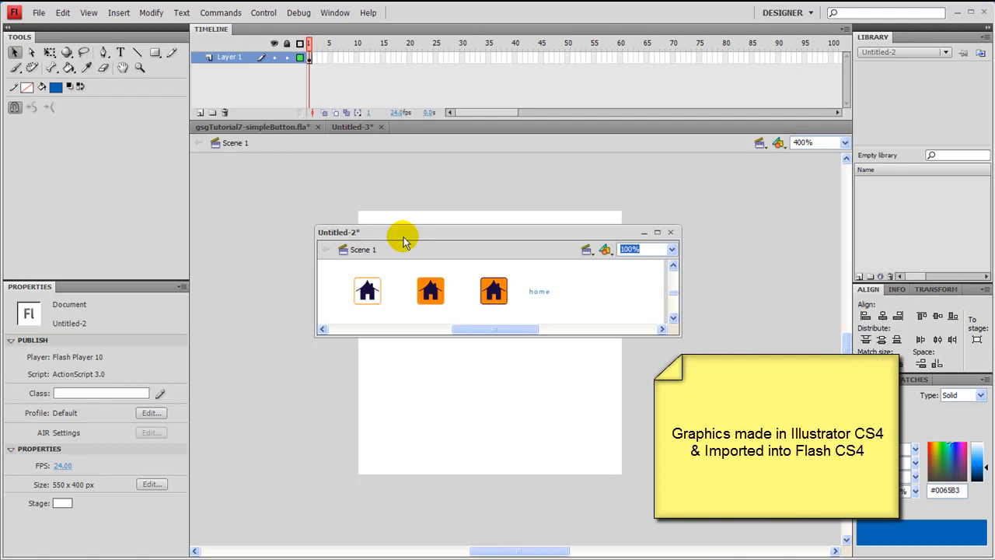
Move the Untitled-2 window clear of the stage and select its orange-outlined home icon for copying.
drag(400, 236, 677, 82)
drag(643, 156, 607, 249)
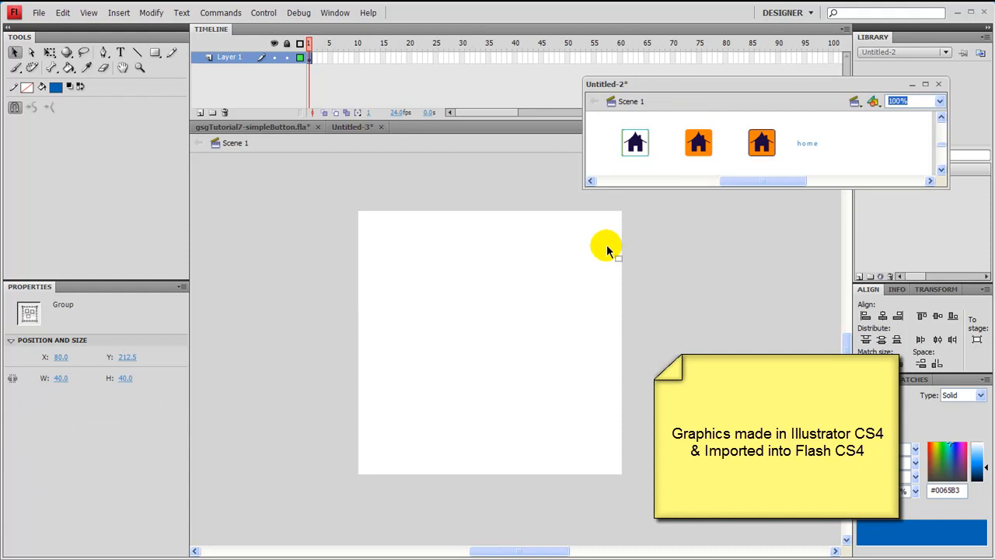
click(656, 158)
drag(664, 163, 623, 137)
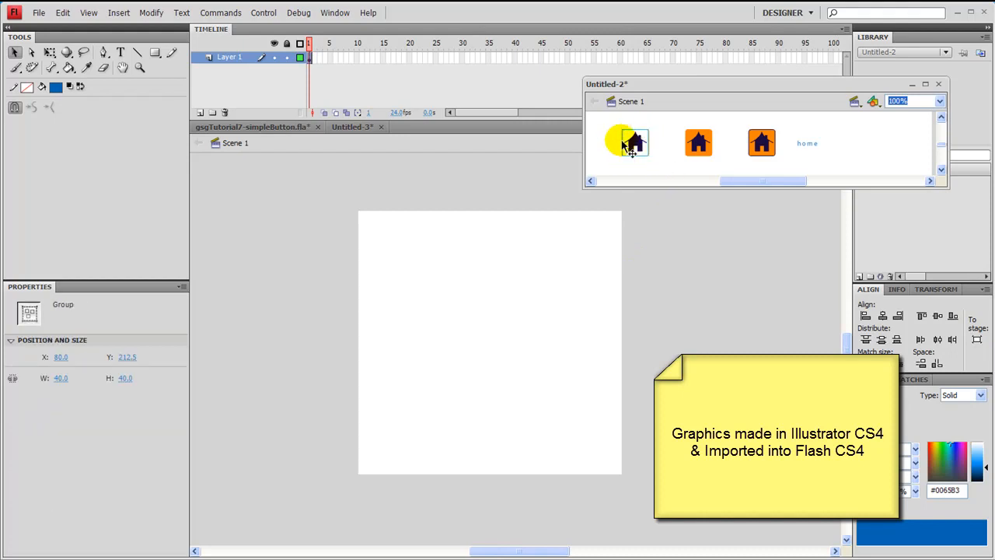
click(641, 161)
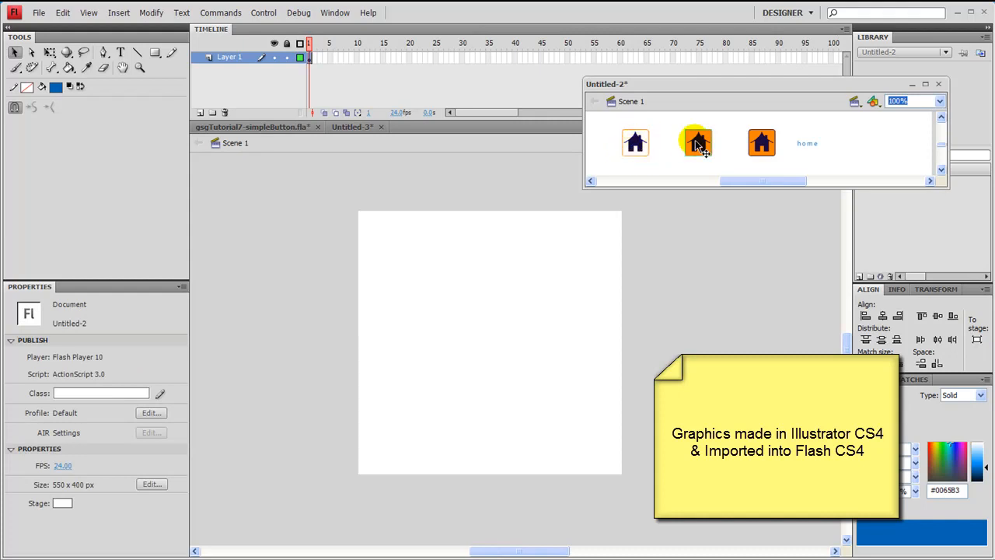
click(702, 150)
click(717, 161)
drag(662, 162, 607, 121)
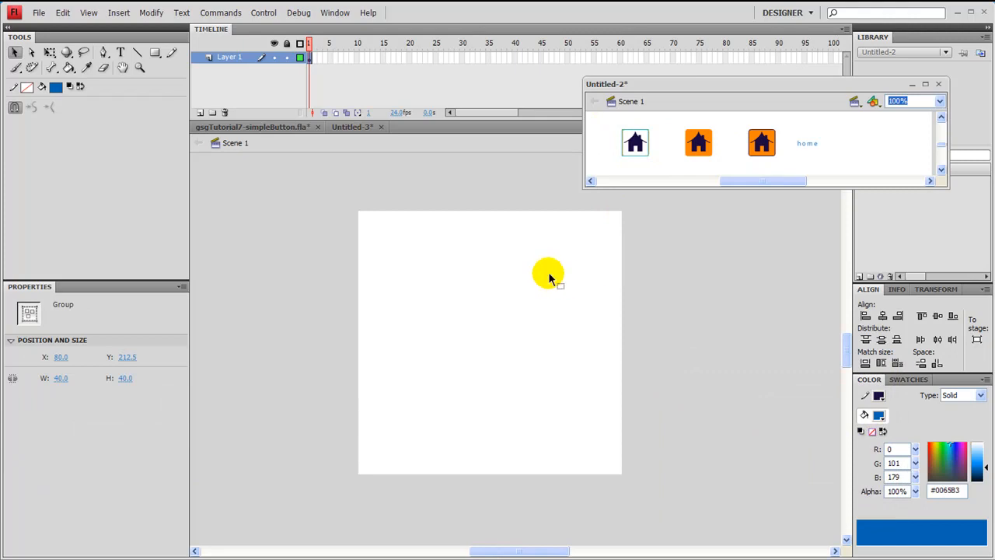
Paste the outlined home icon into the Untitled-3 document and place it near the middle of the stage.
click(524, 293)
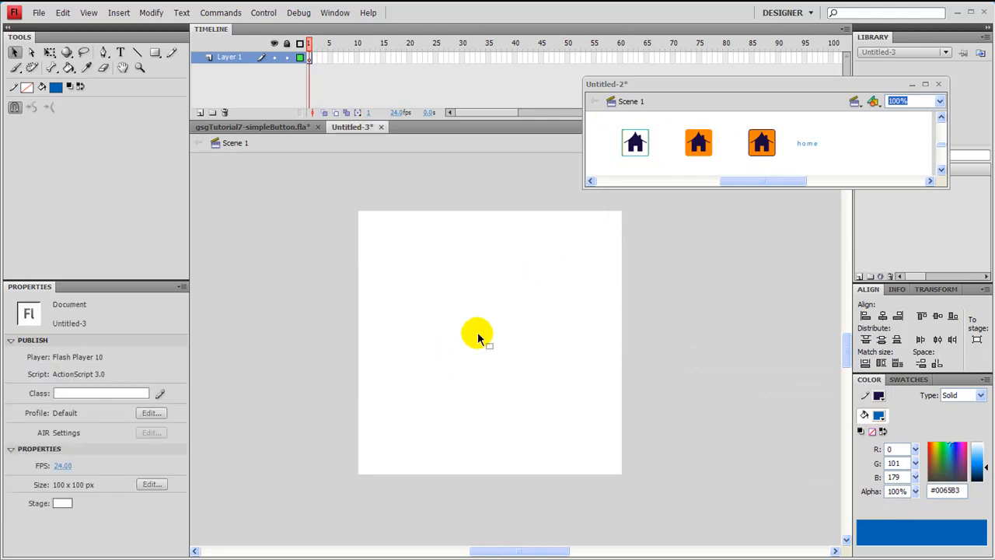
key(ctrl+v)
drag(527, 338, 498, 309)
click(534, 333)
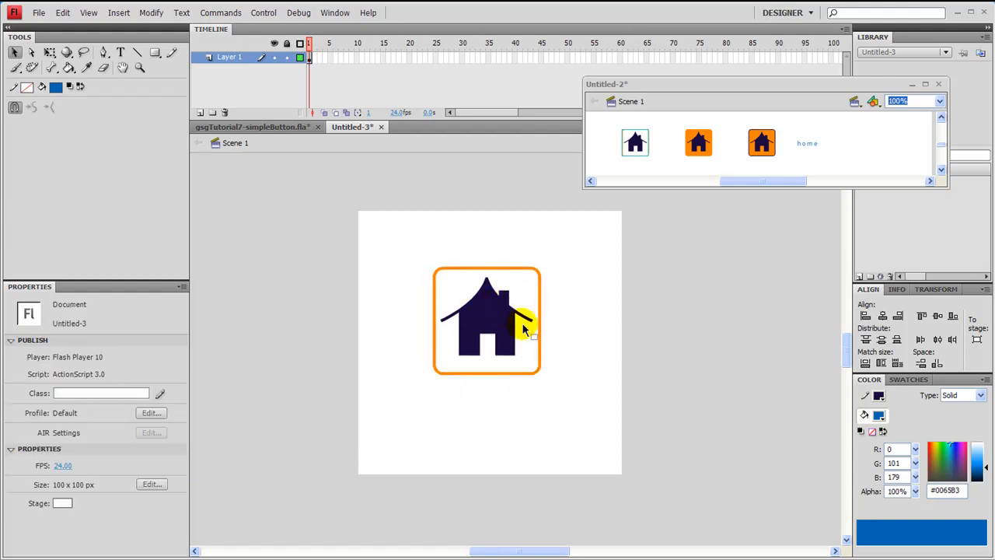
Go inside the home icon group to examine its drawing objects and return to Scene 1.
double_click(500, 311)
click(498, 359)
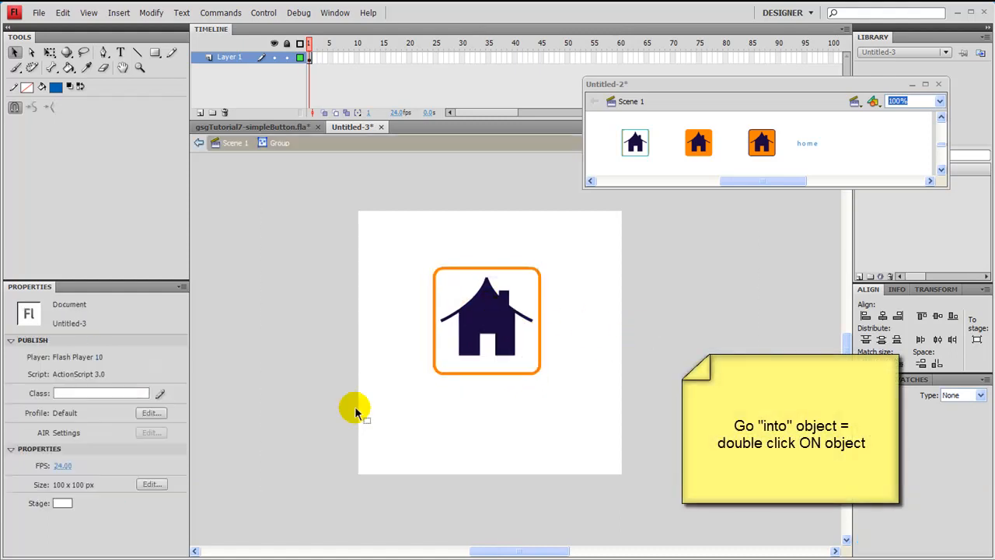
click(487, 320)
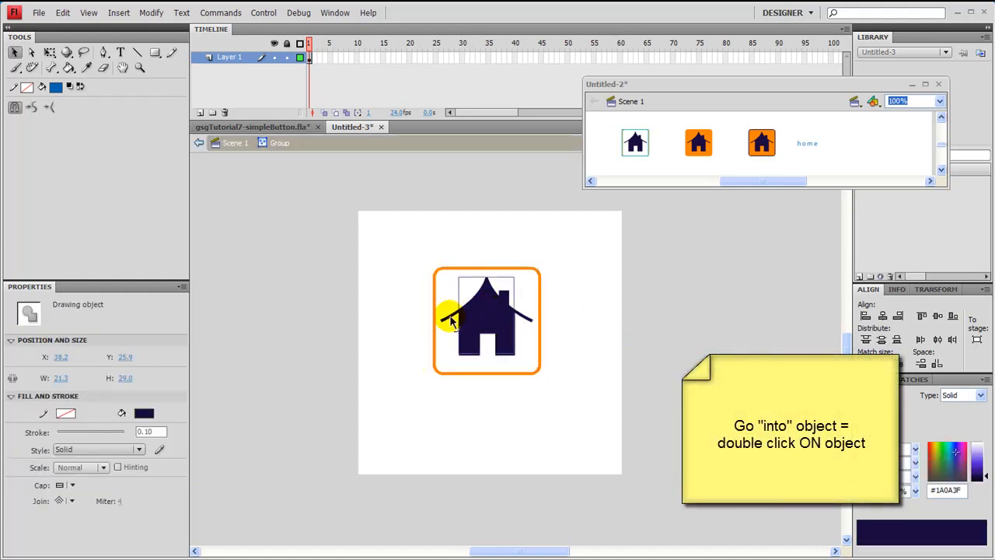
click(570, 301)
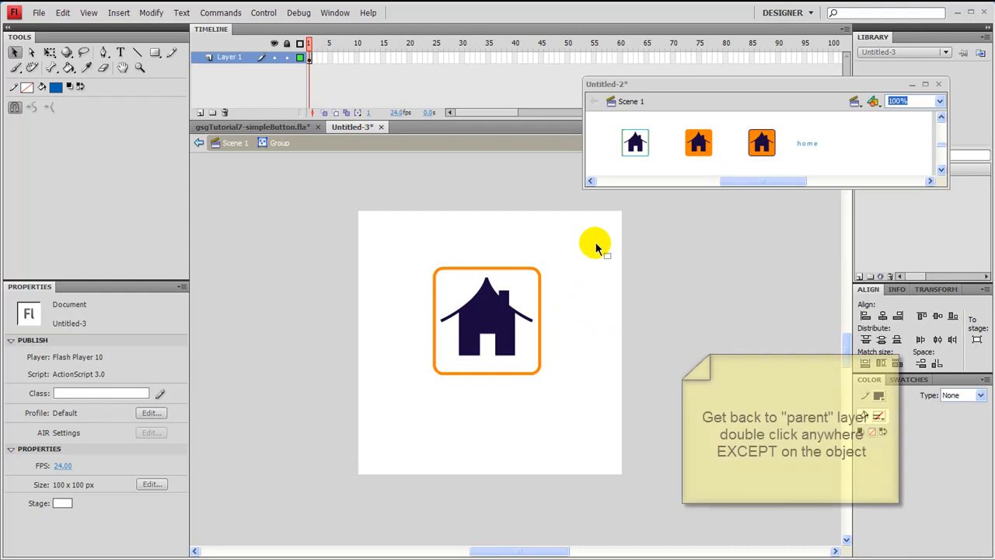
drag(383, 230, 235, 220)
double_click(262, 221)
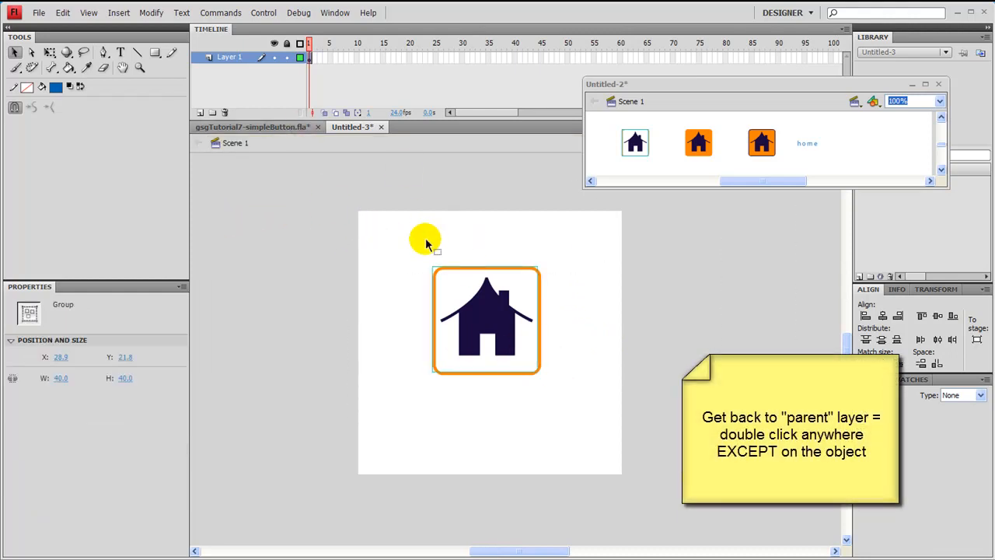
Shift the home icon group slightly up and across to about X 29.6, Y 19.0.
drag(471, 268, 476, 262)
key(Right)
key(Right)
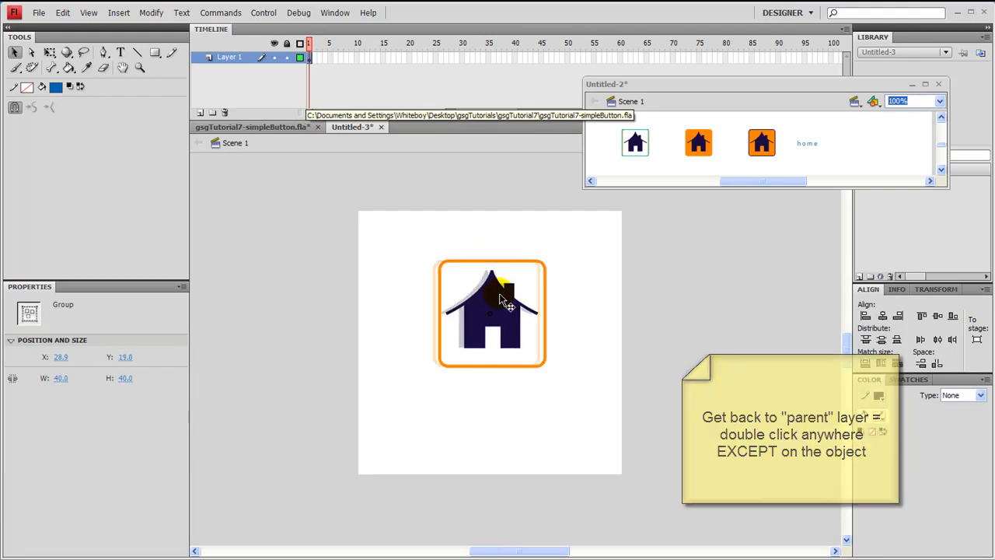
Convert the home icon group into a Button symbol named homeBtn.
drag(586, 223, 440, 377)
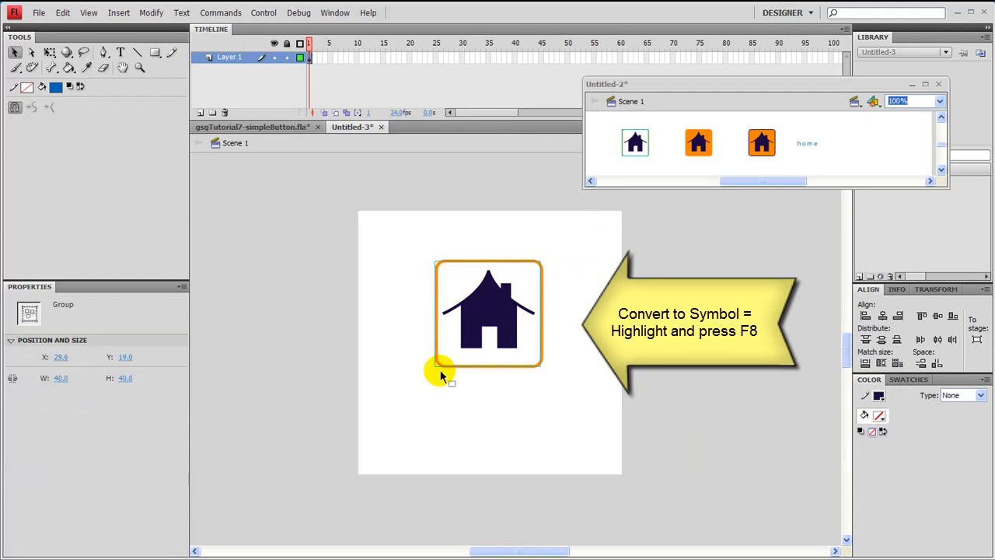
key(F8)
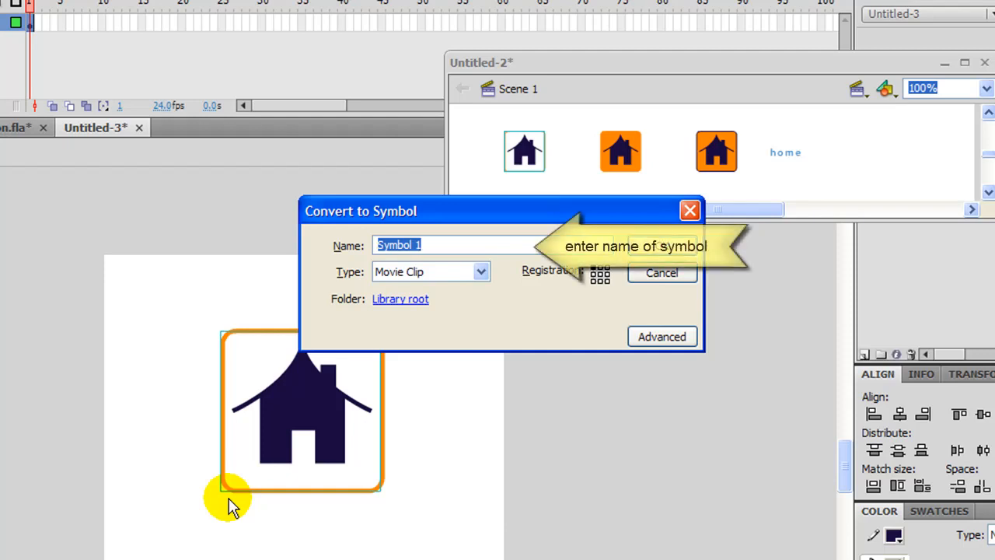
text(homeBtn)
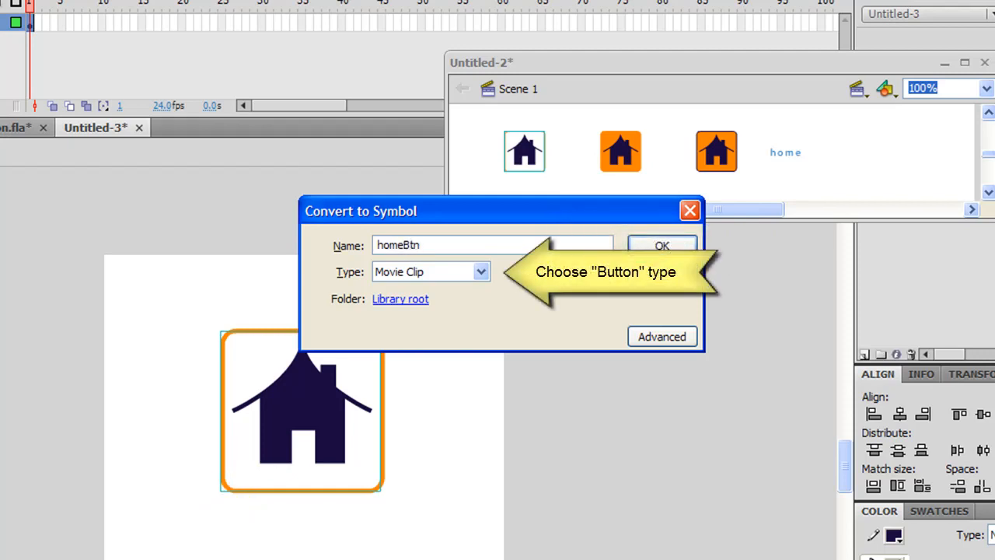
click(380, 271)
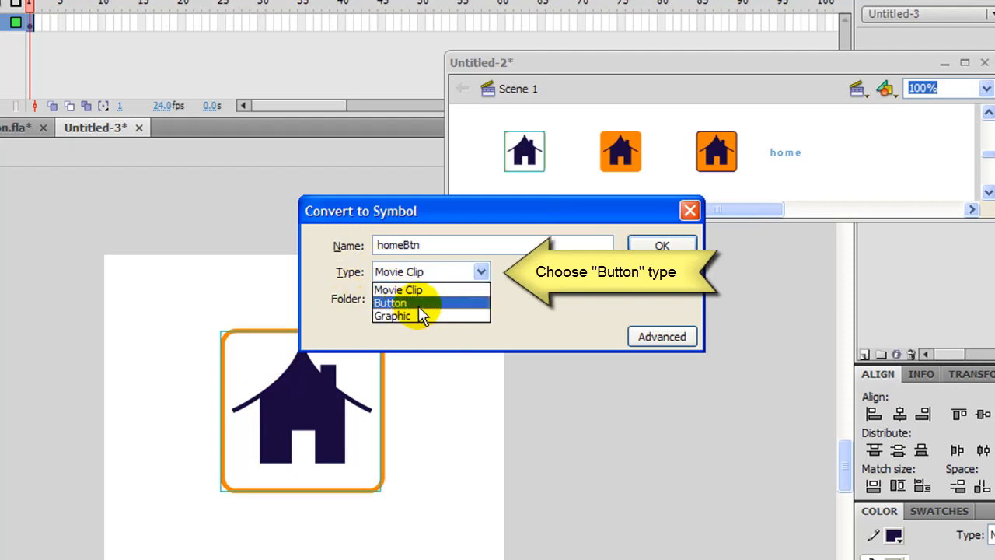
click(419, 302)
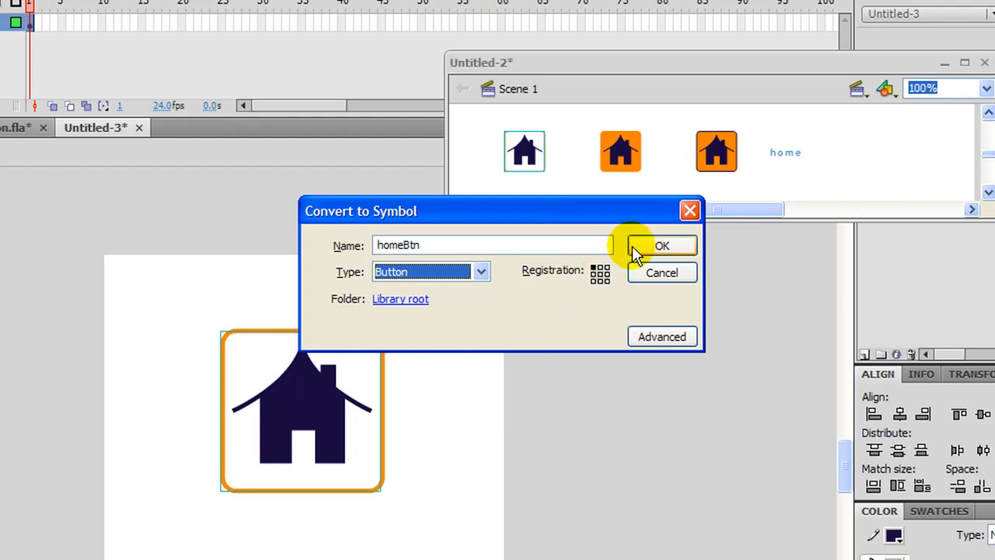
click(653, 247)
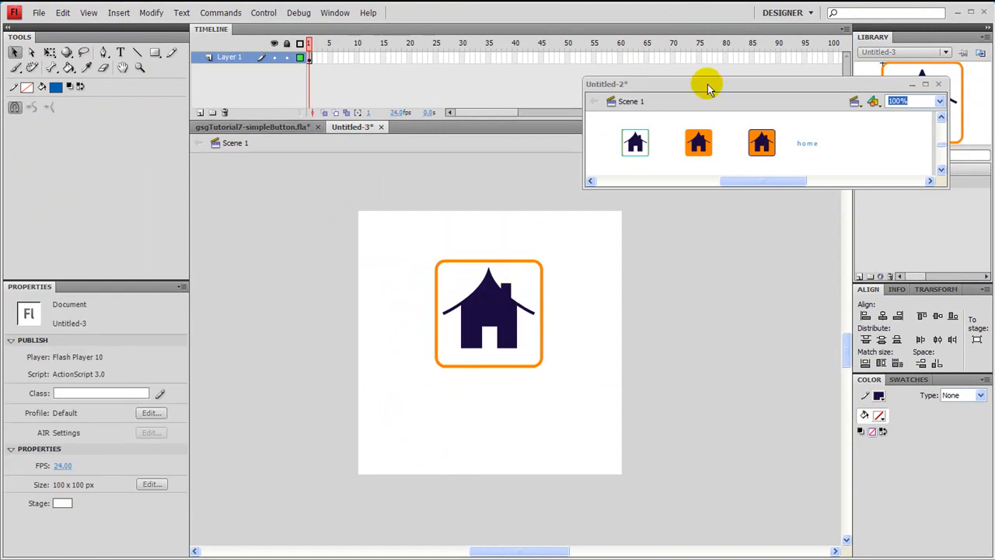
Move the Untitled-2 window farther aside, then open the homeBtn symbol and copy its Up keyframe to the Over frame.
drag(706, 84, 533, 367)
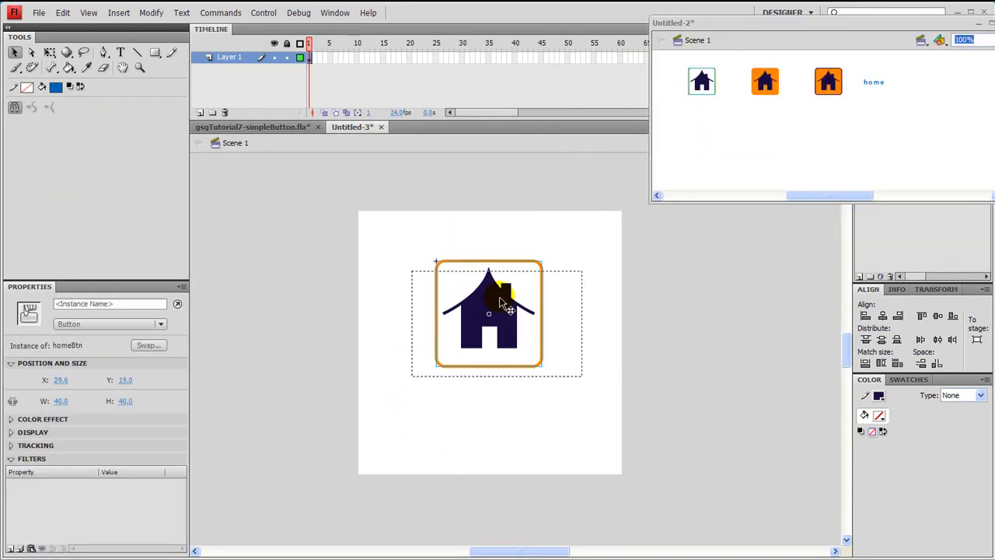
double_click(489, 342)
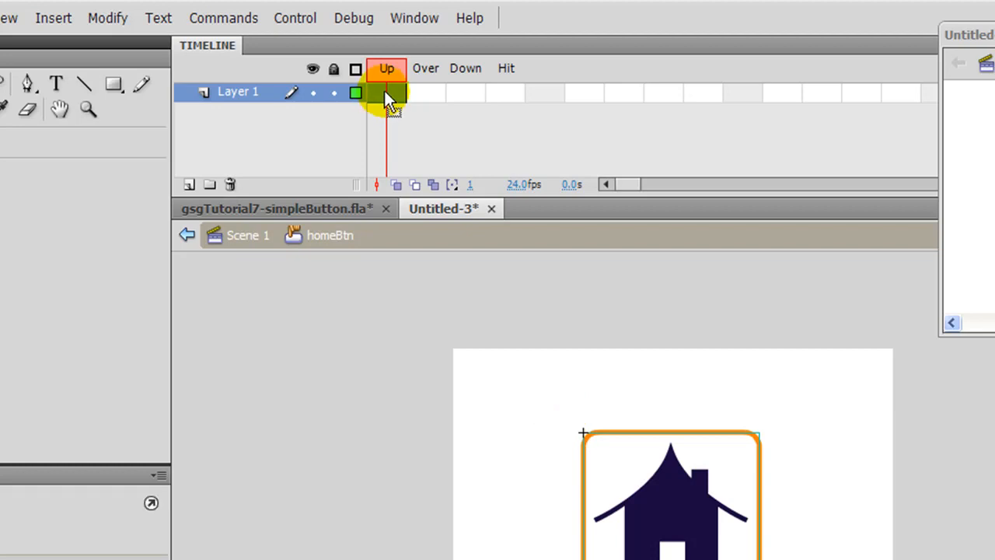
drag(385, 91, 434, 96)
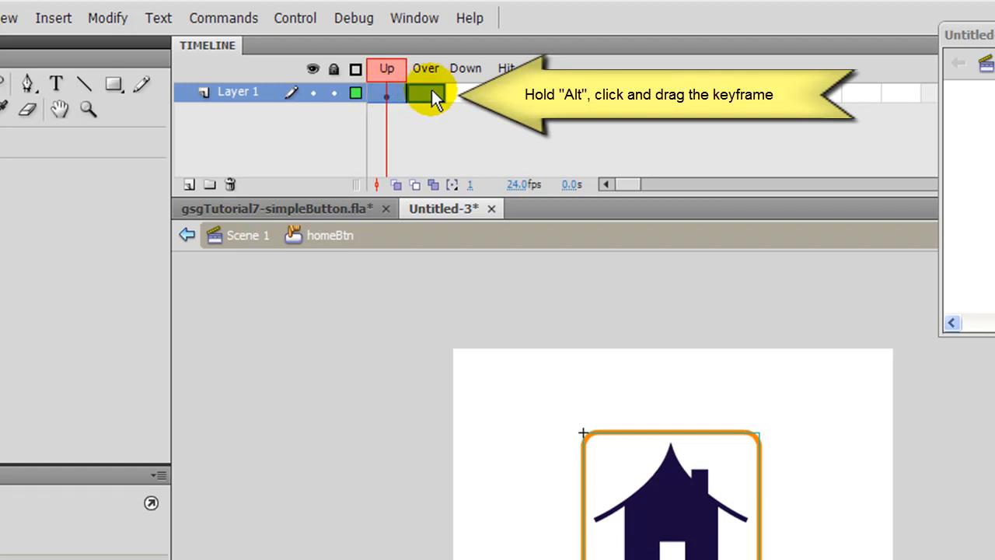
drag(432, 91, 431, 90)
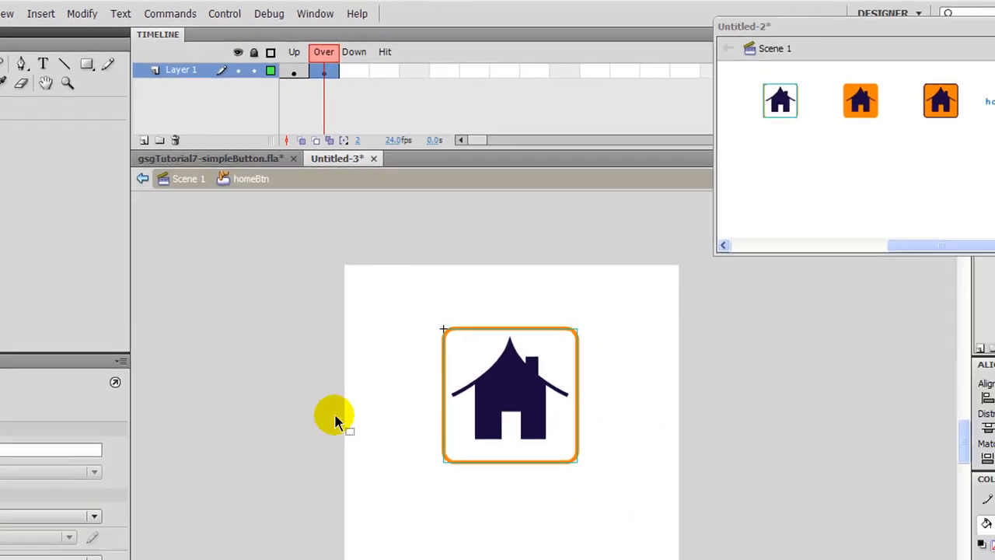
click(314, 339)
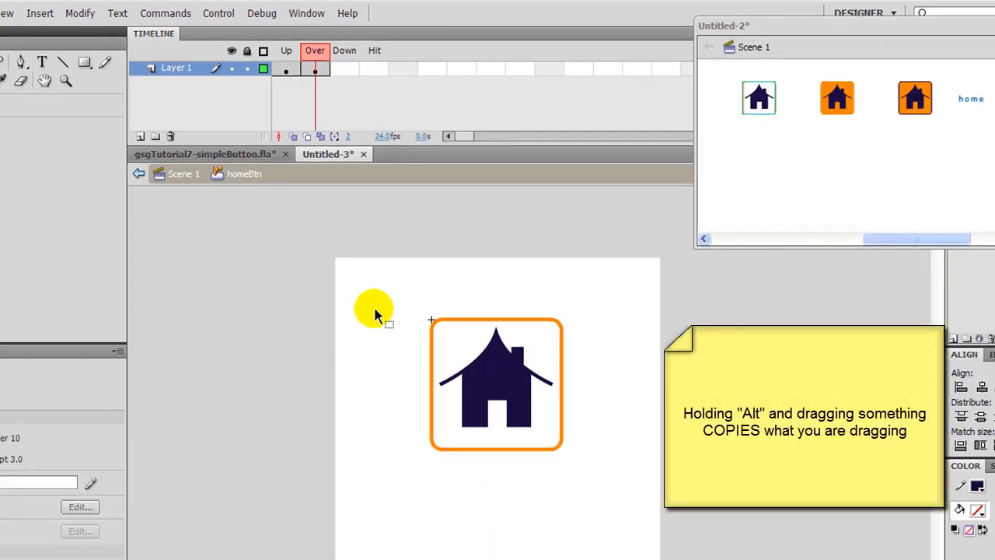
On the Over frame, go inside the home icon group and copy the hex code of the rounded outline's stroke colour.
click(316, 51)
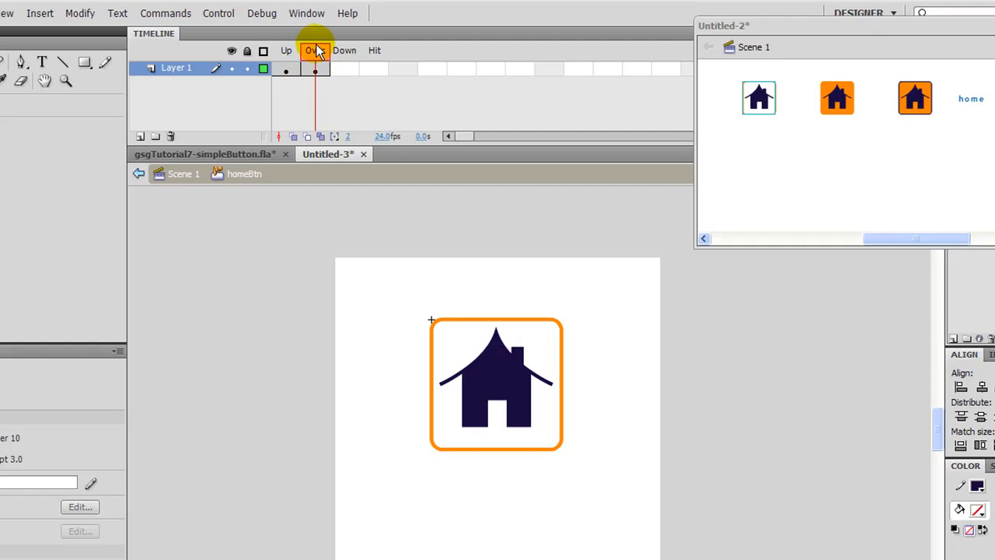
double_click(432, 347)
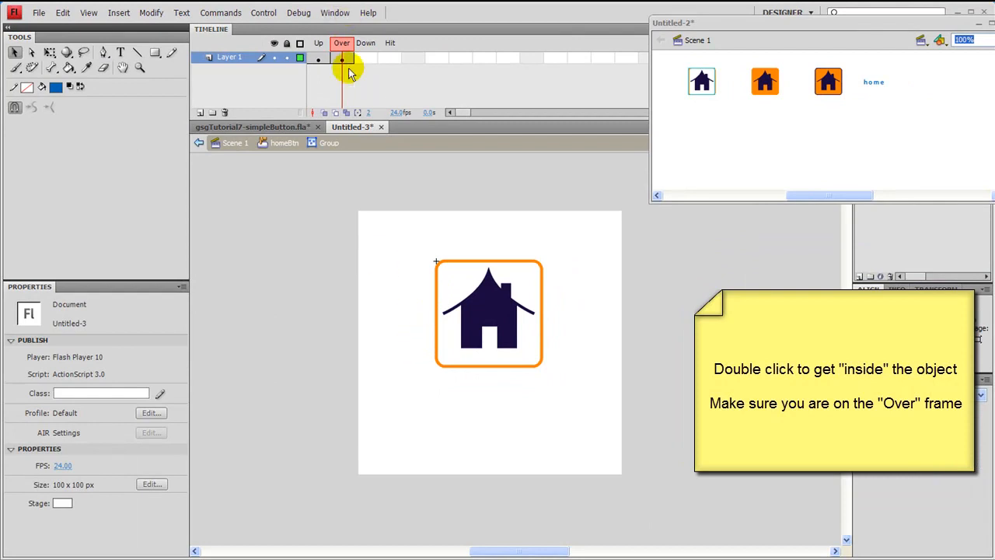
click(457, 367)
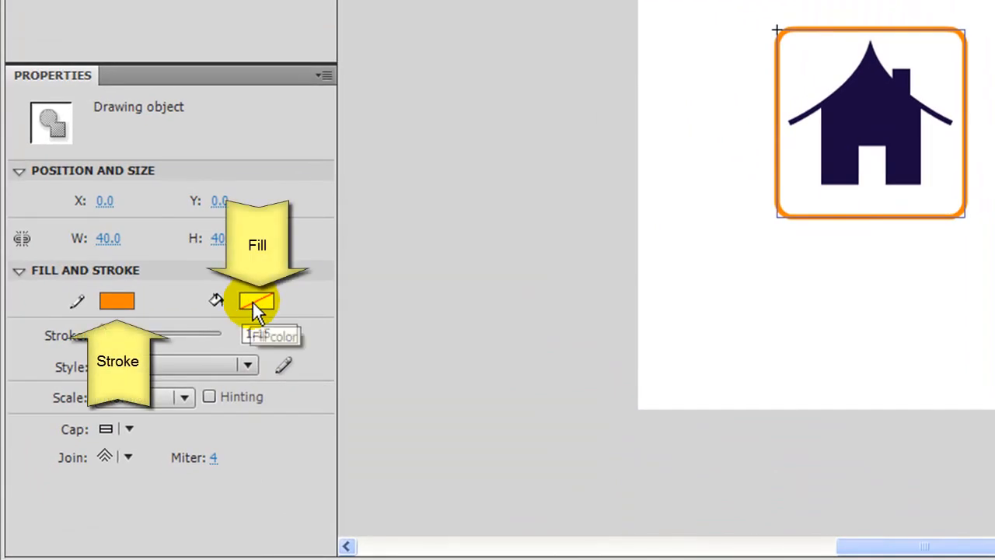
click(135, 304)
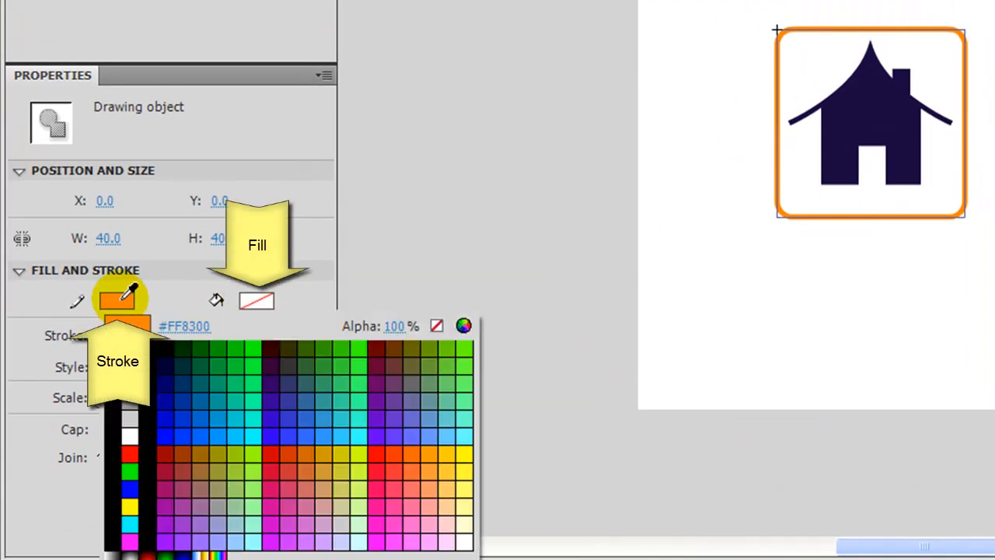
click(184, 326)
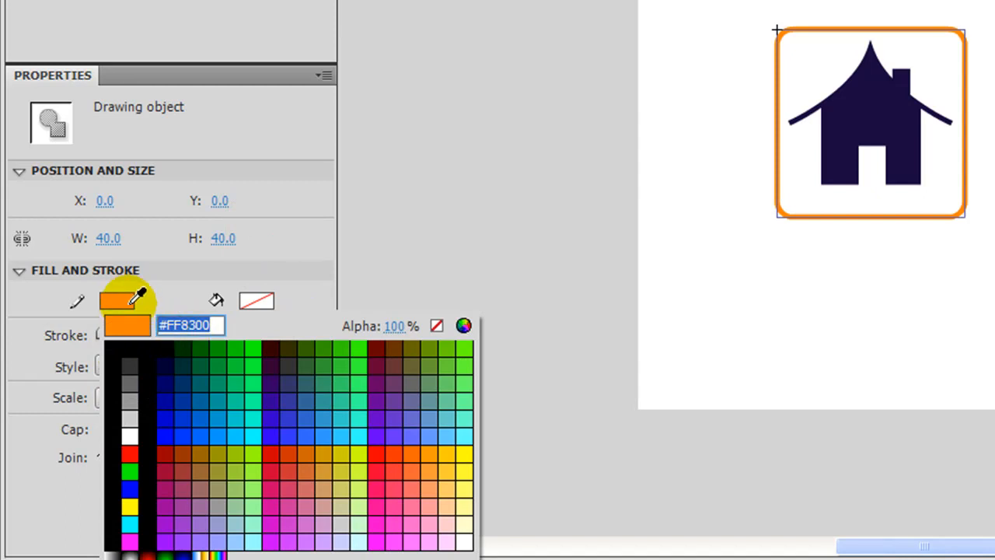
click(187, 325)
drag(214, 327, 164, 330)
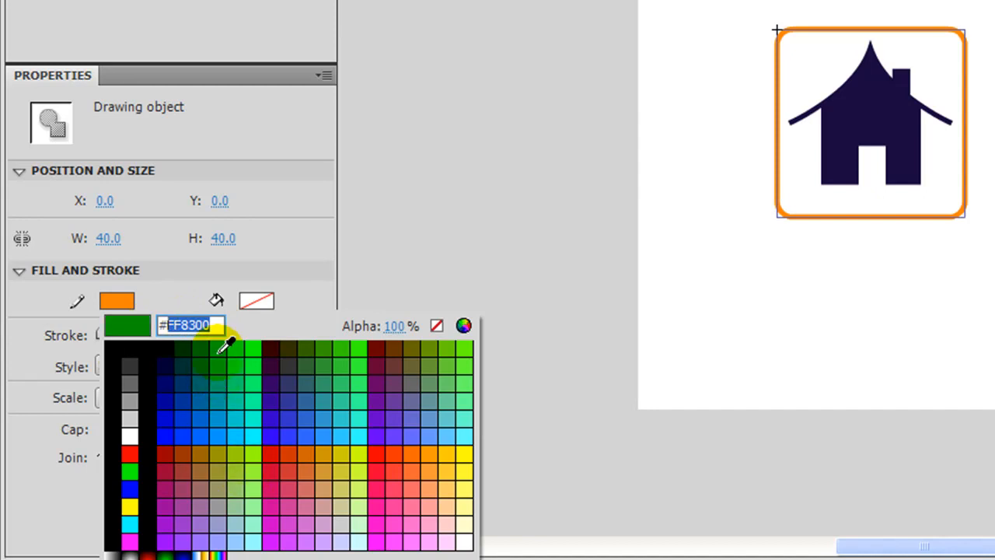
Set the rounded square's fill colour to #FF8300 so that it matches the orange stroke.
click(262, 299)
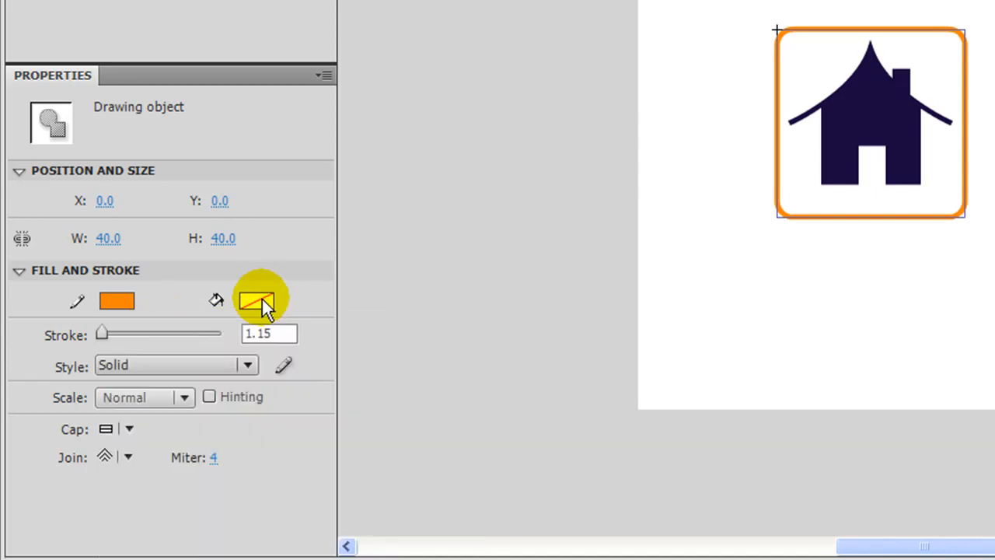
click(261, 299)
click(327, 327)
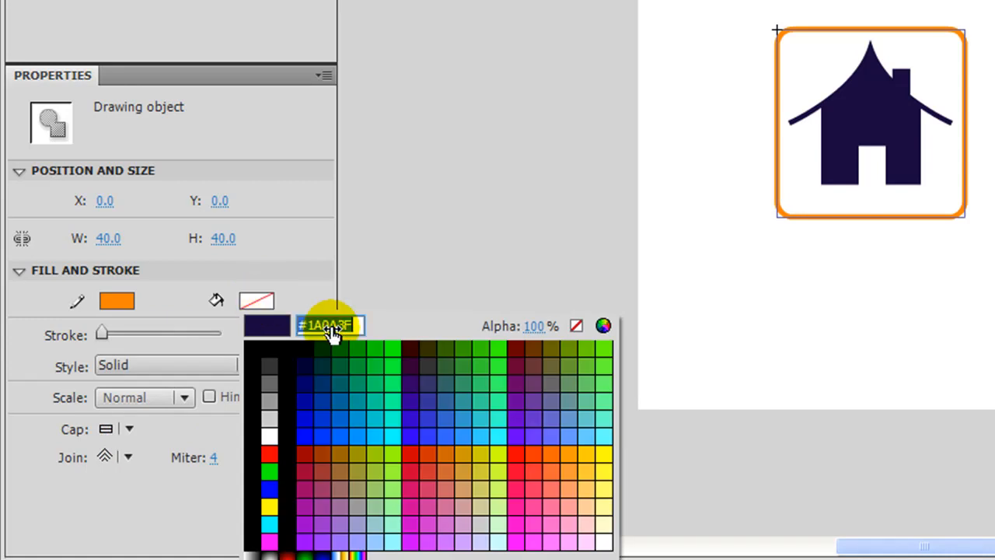
double_click(315, 325)
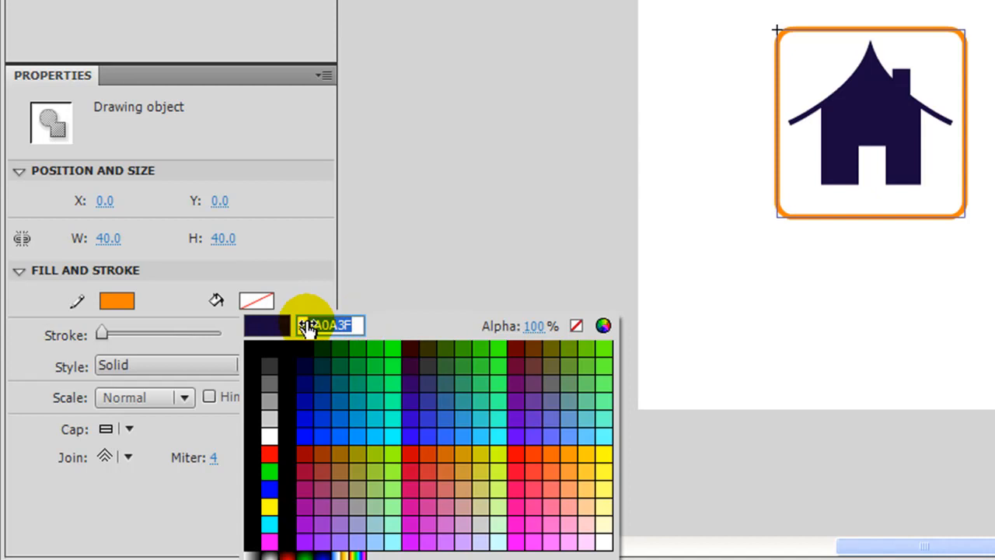
text(FF8300)
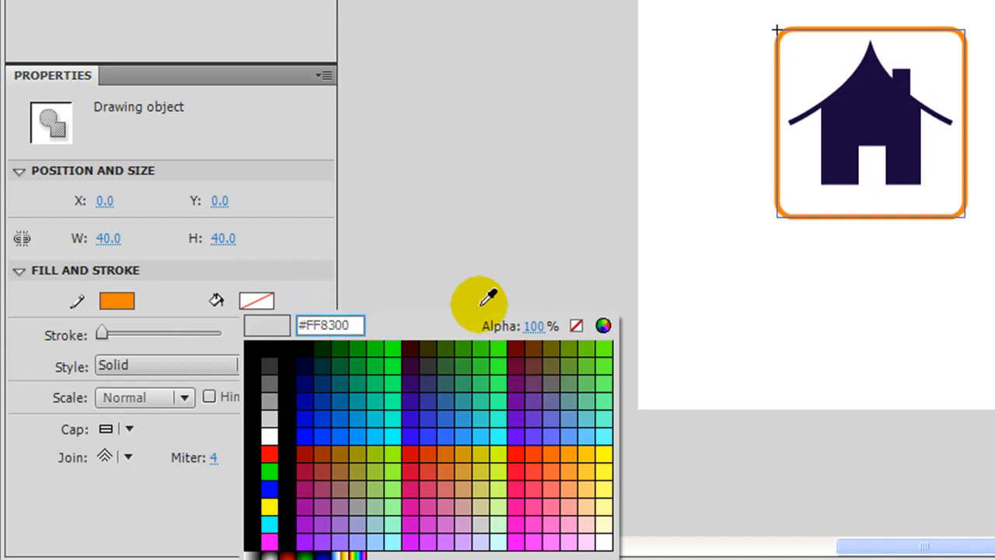
key(Return)
click(582, 225)
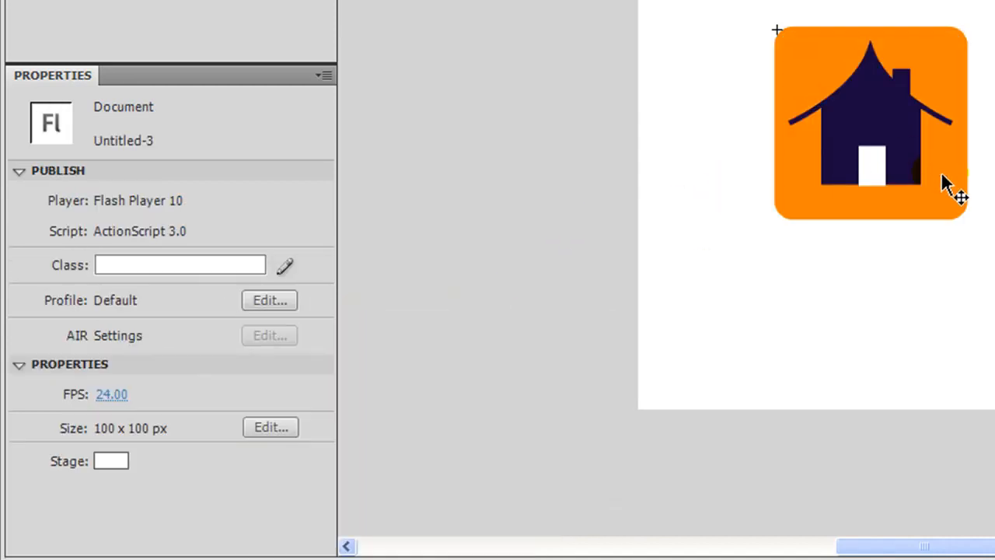
Set the fill colour of the house's white door rectangle to #FF8300 and deselect it.
click(876, 165)
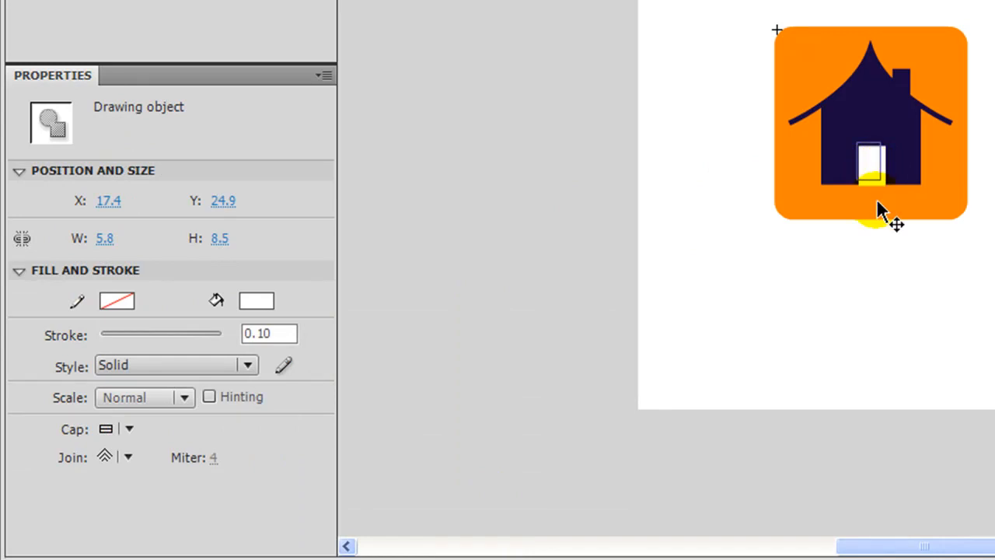
click(257, 300)
click(319, 325)
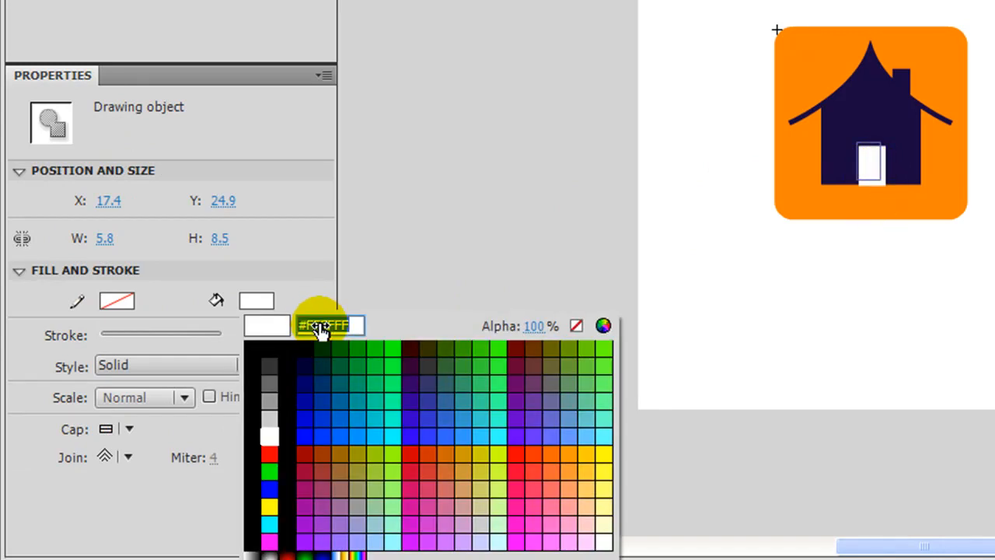
key(Return)
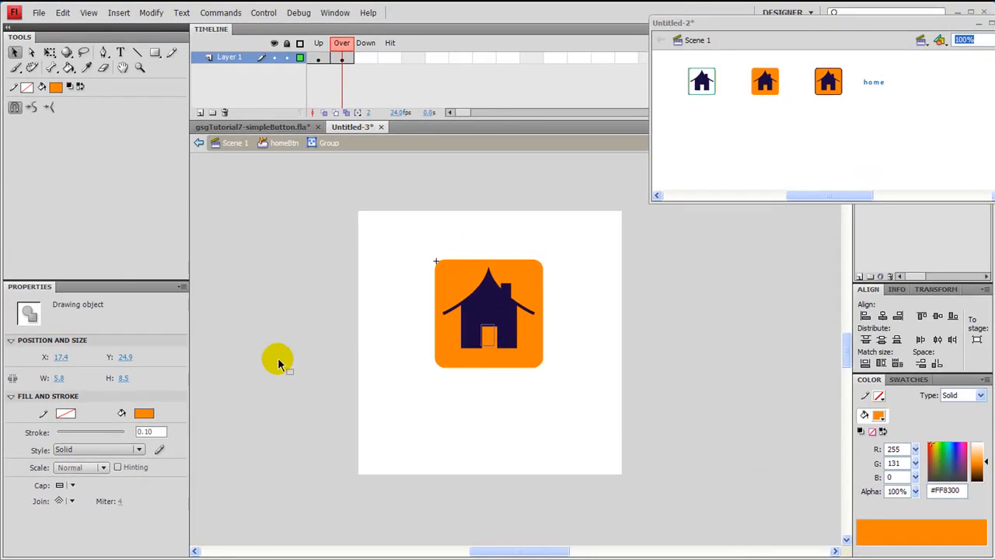
click(317, 321)
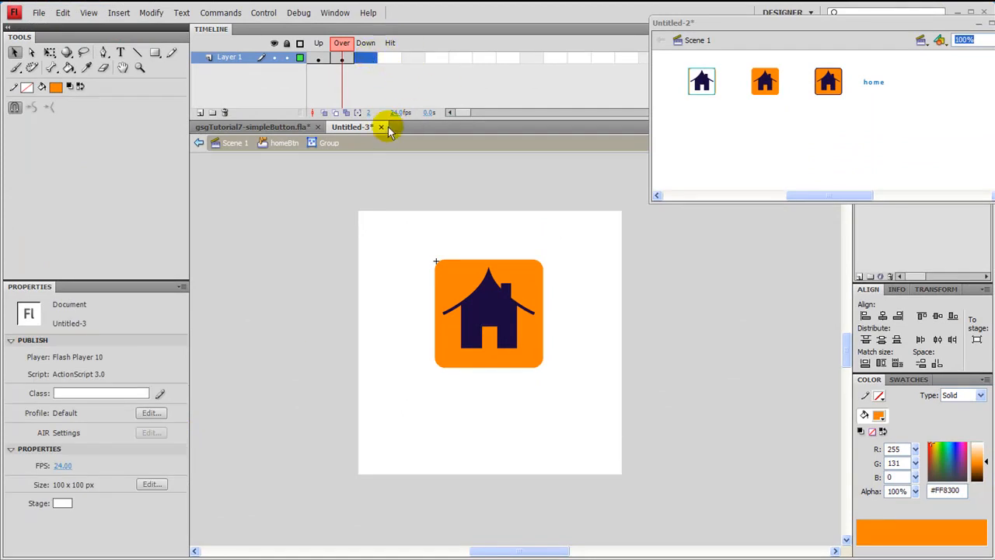
click(388, 244)
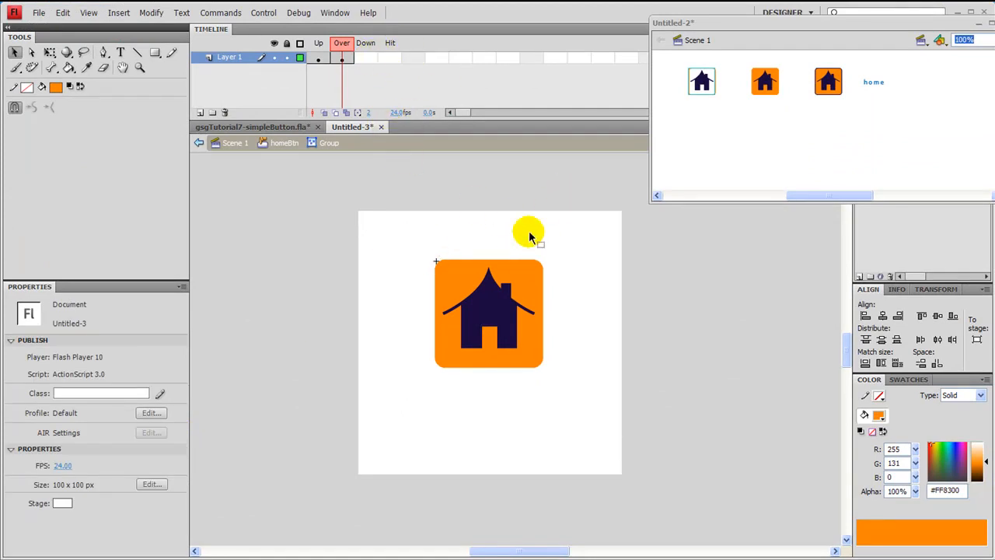
Return to the homeBtn timeline, copy the "home" text from the Untitled-2 document, and paste it into the Over frame.
mouse_move(328, 56)
mouse_down()
mouse_move(300, 44)
mouse_move(340, 44)
mouse_move(298, 58)
mouse_move(344, 44)
mouse_move(314, 49)
mouse_move(371, 54)
mouse_move(328, 59)
mouse_up()
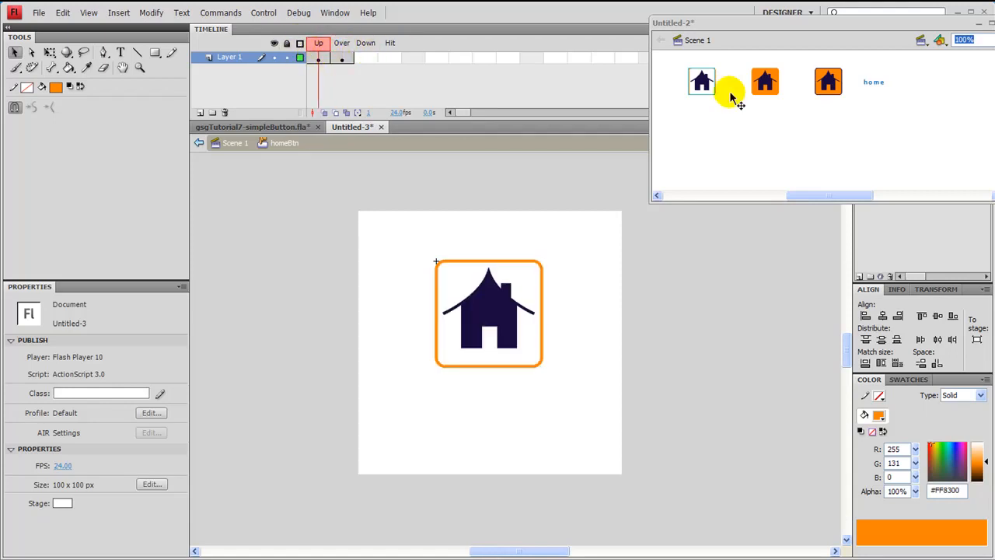
click(871, 83)
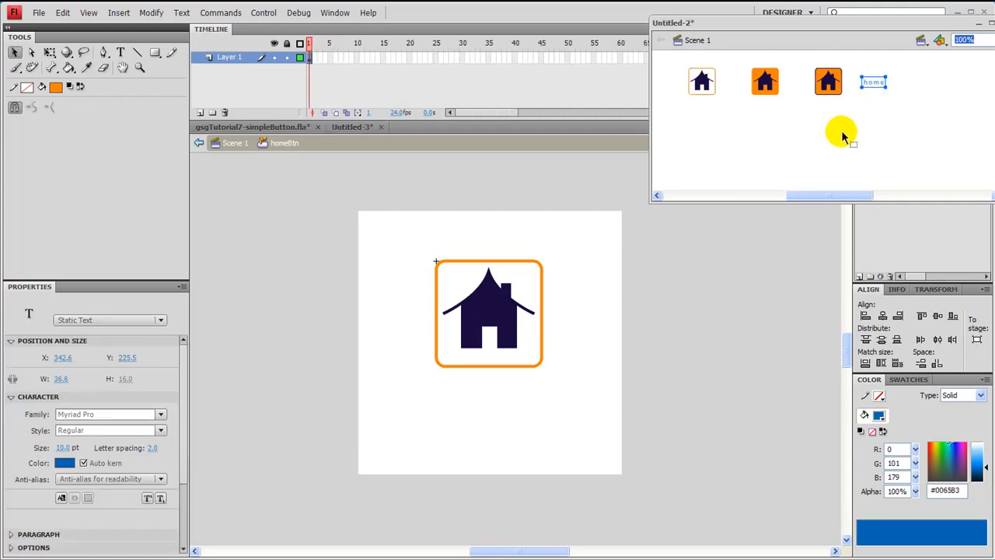
click(533, 355)
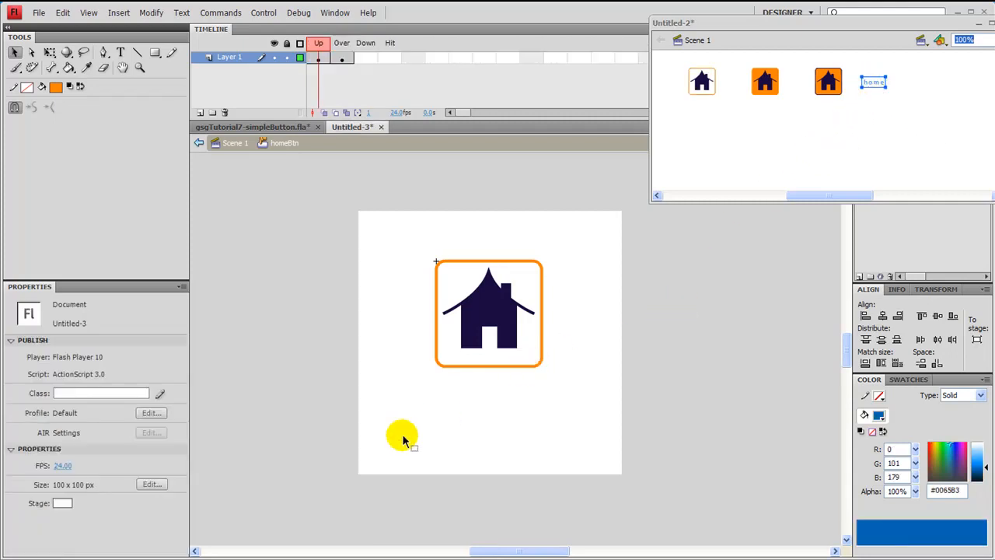
click(342, 58)
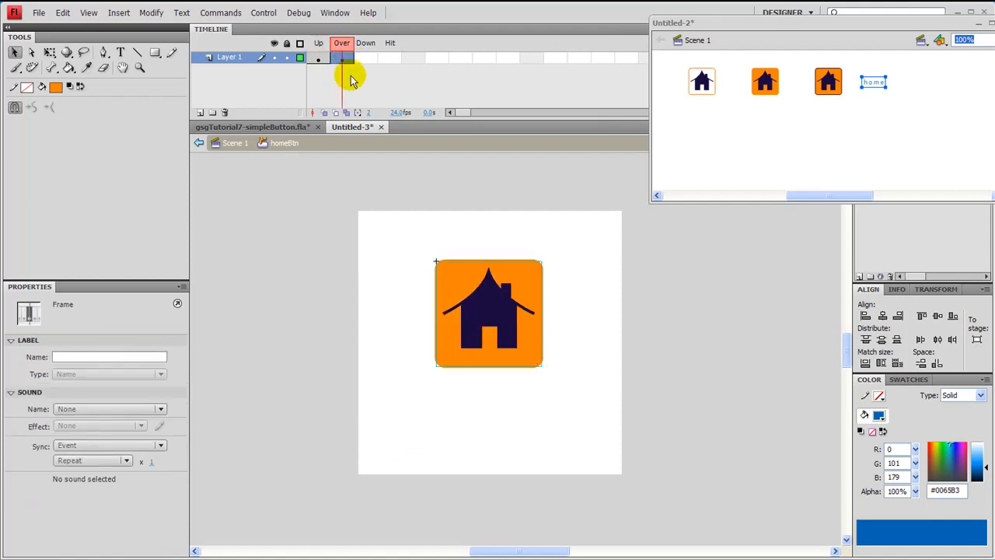
click(466, 428)
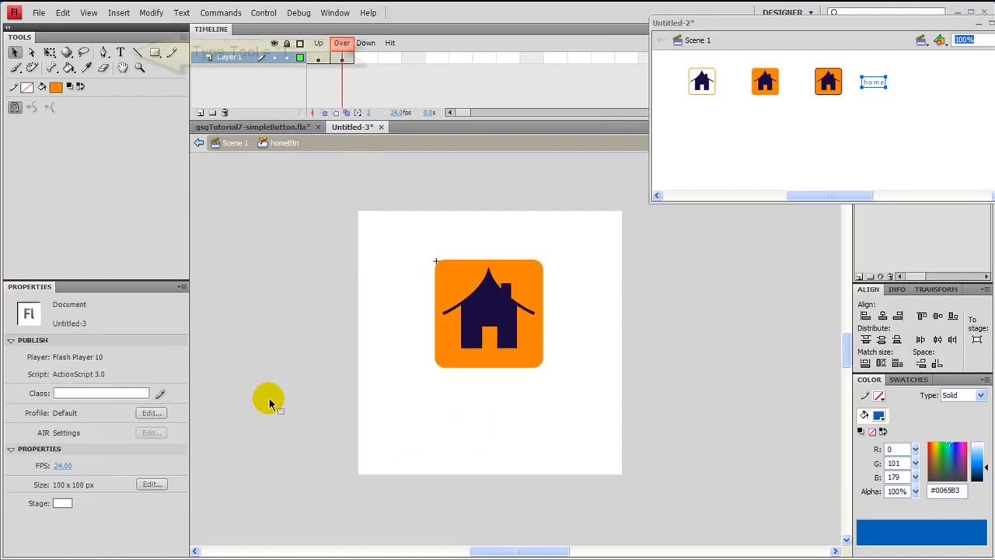
key(ctrl+v)
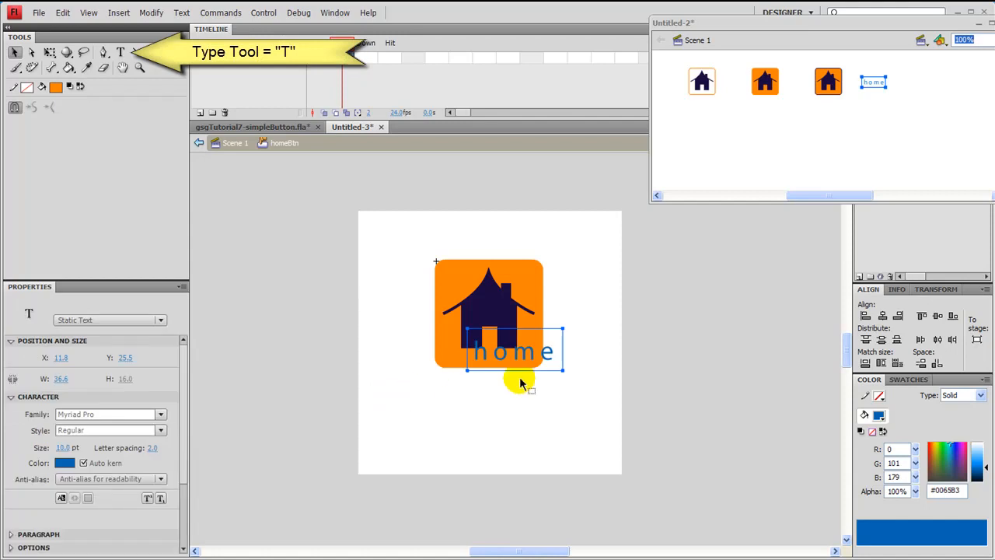
Position the "home" text just below the orange icon at about X 2.3, Y 42.0, and check its text colour.
drag(546, 365, 528, 409)
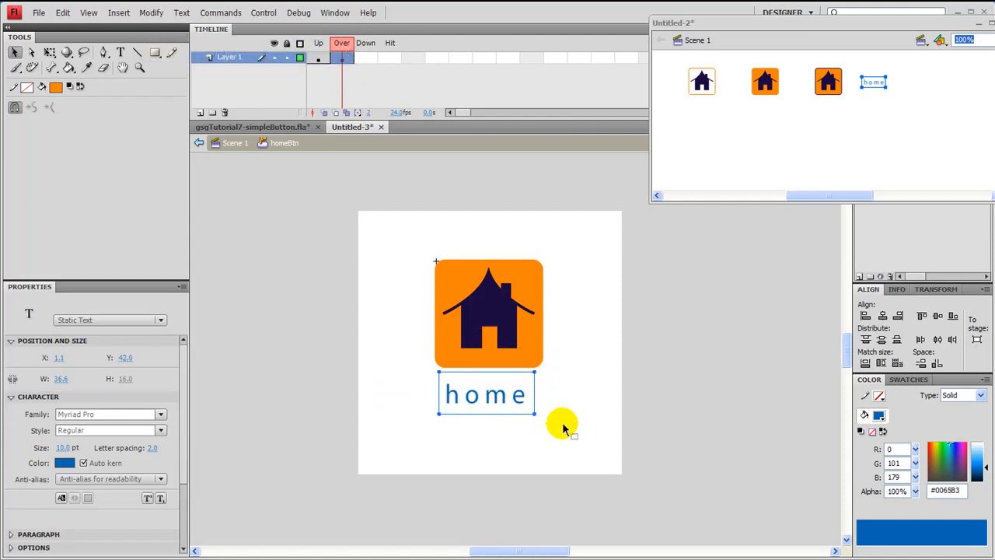
key(Right)
key(Right)
key(Right)
key(Right)
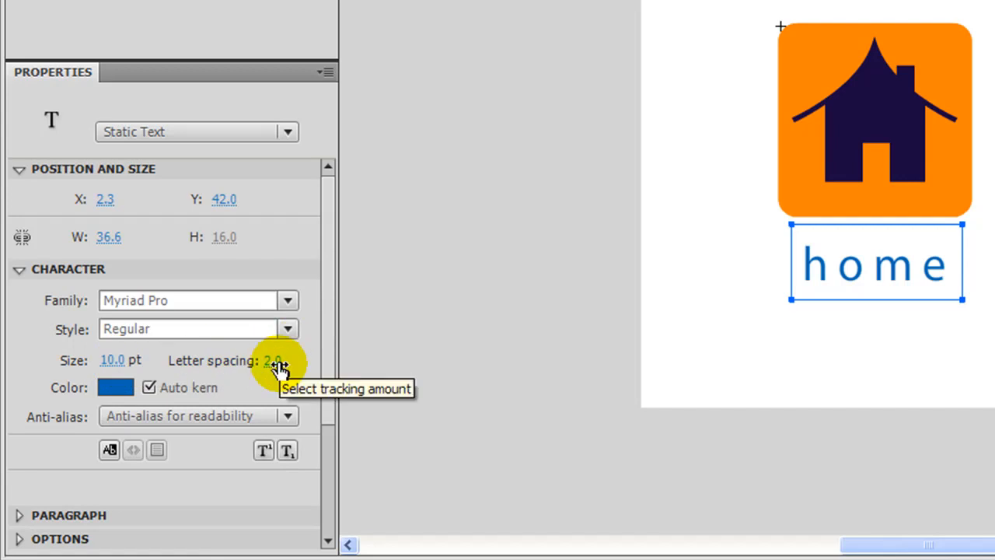
click(114, 386)
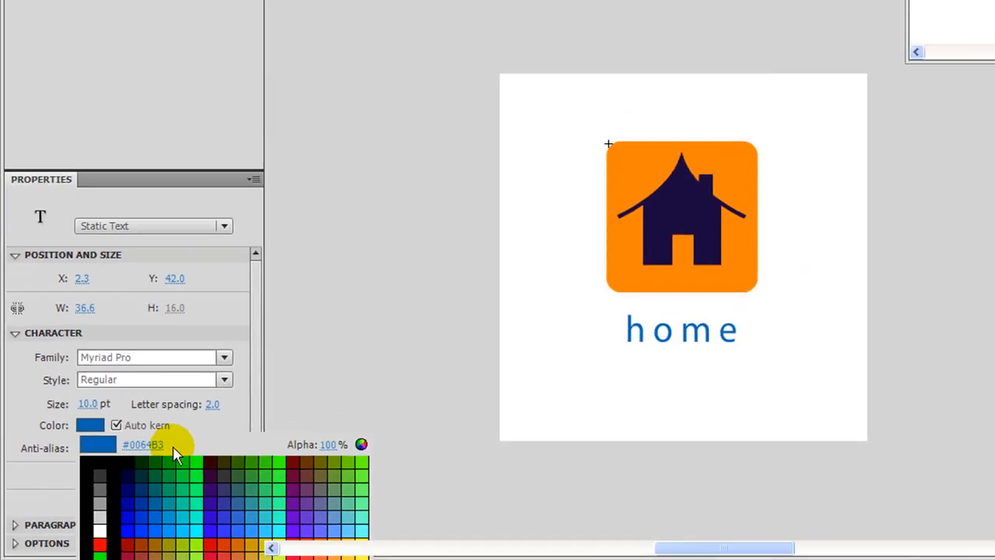
click(657, 343)
Convert the "home" text into a Movie Clip symbol named homeText.
drag(595, 416, 420, 381)
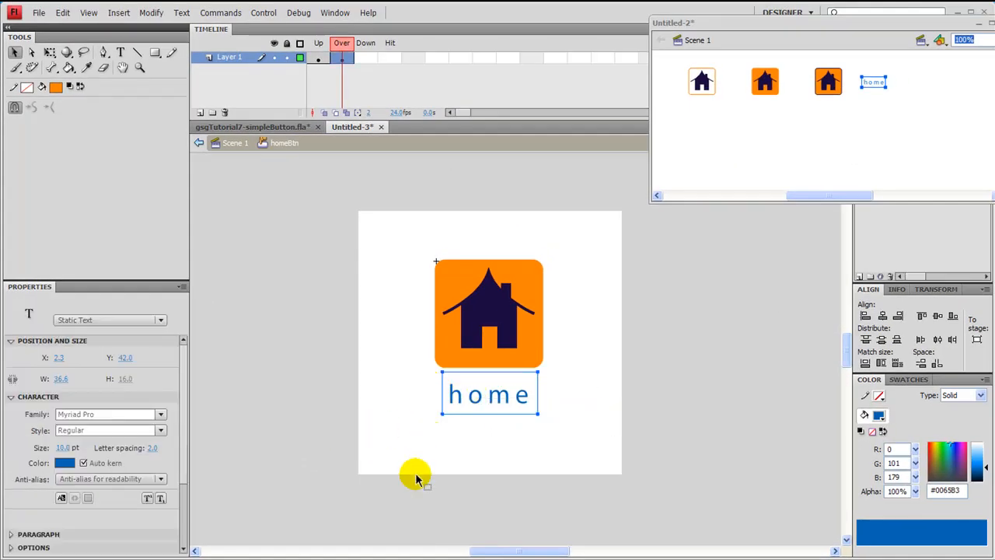
key(F8)
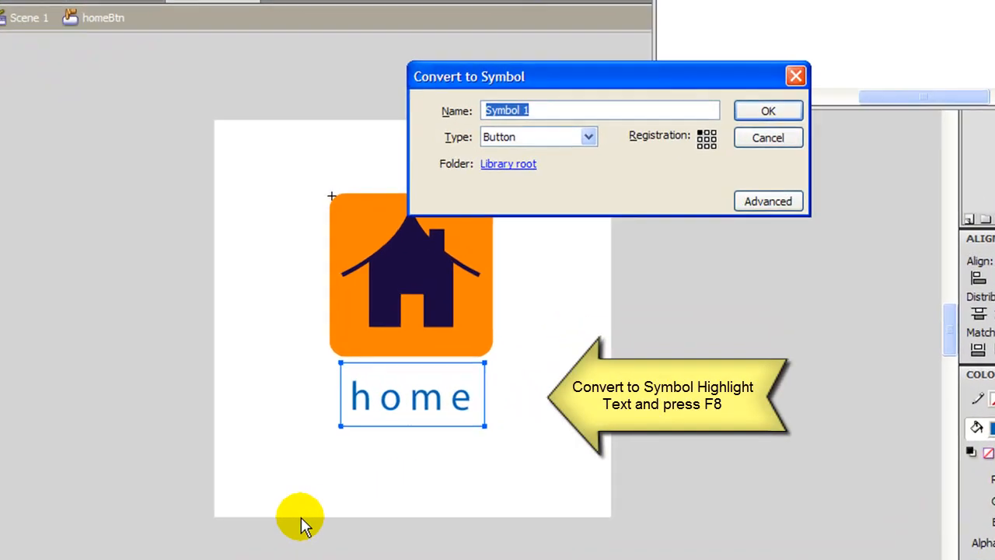
key(BackSpace)
text(text)
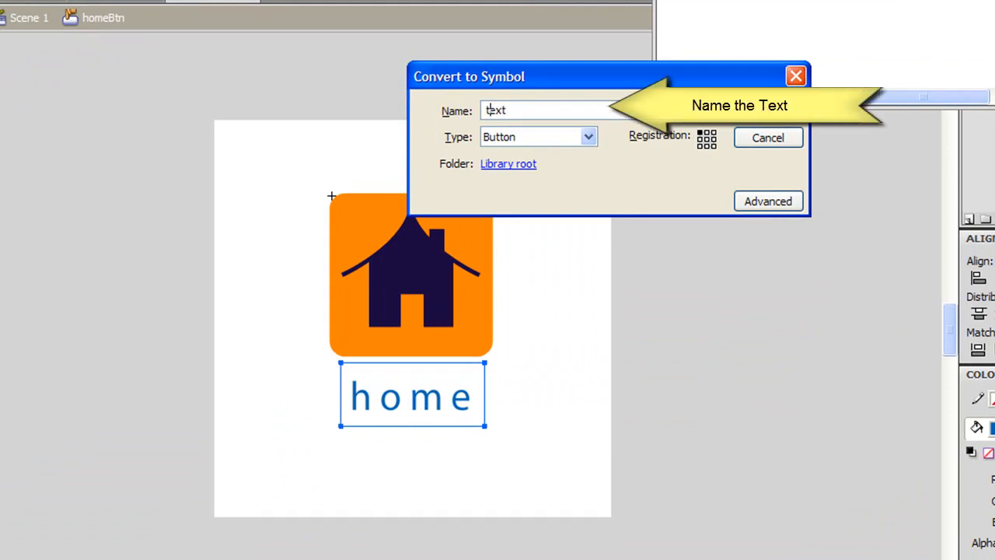
key(BackSpace)
text(homeT)
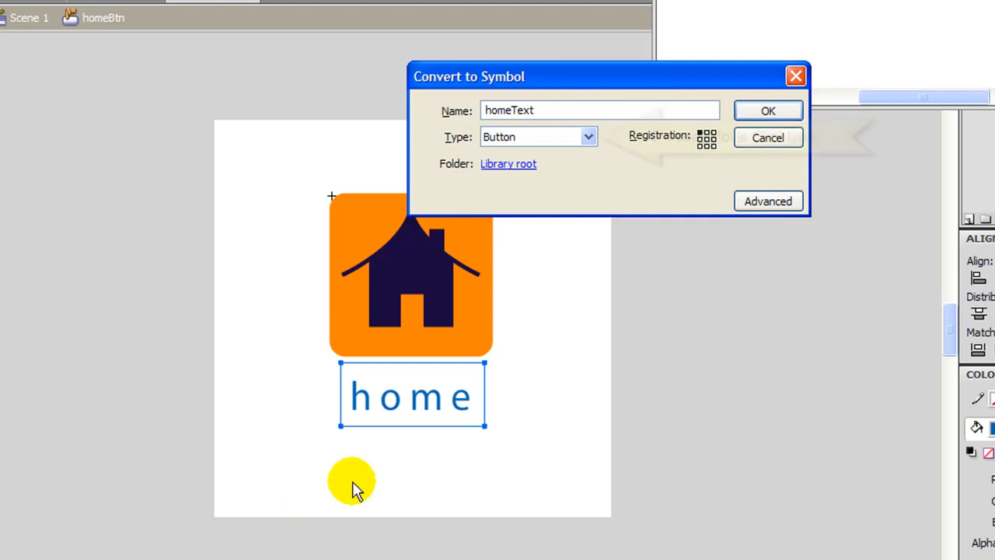
click(505, 137)
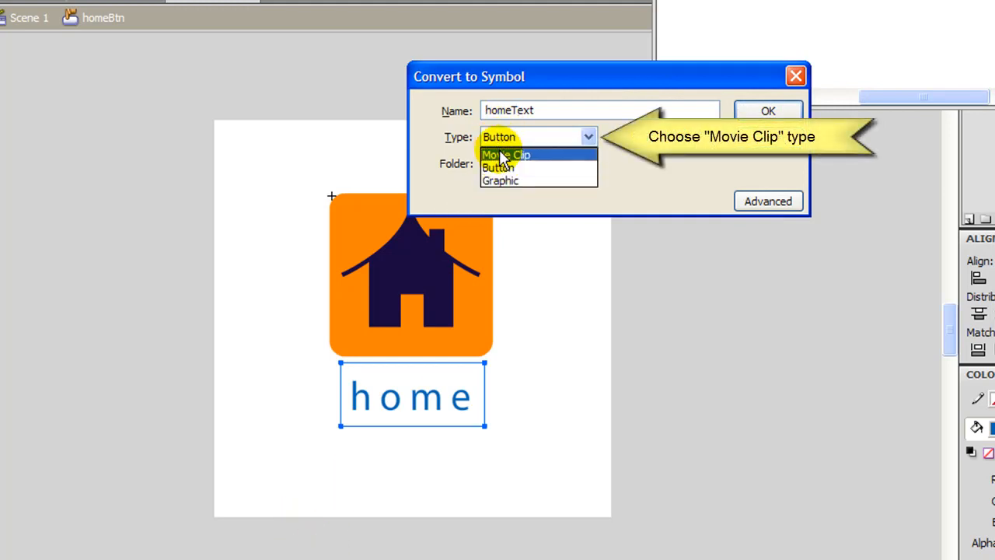
click(502, 153)
click(761, 115)
click(403, 428)
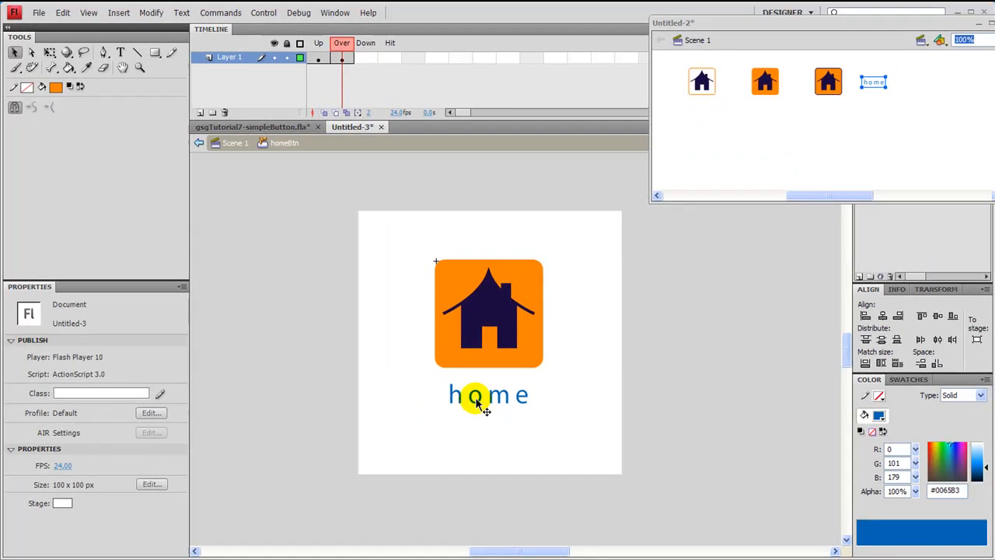
Open the homeText symbol on the Over frame and convert its "home" text into a Movie Clip symbol named homeInnerText.
click(476, 400)
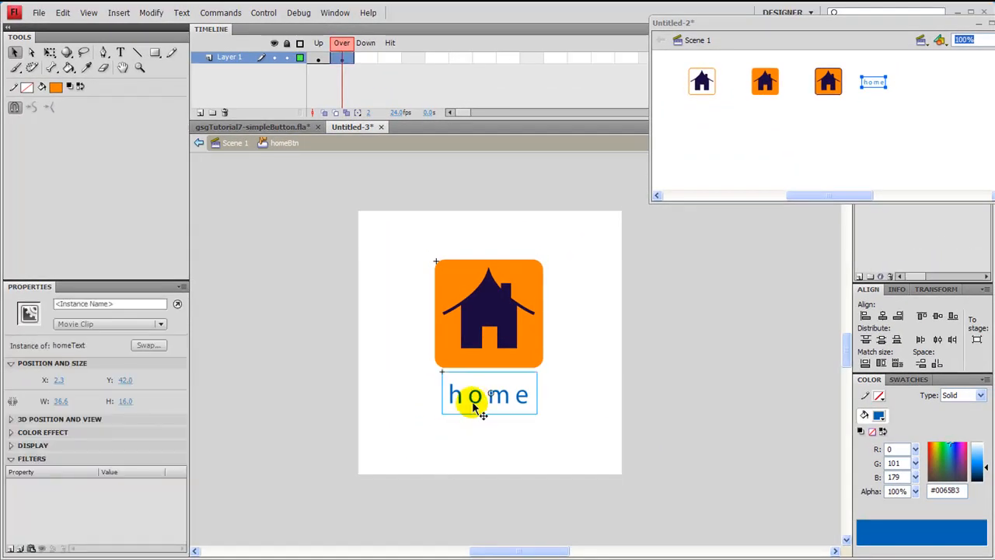
double_click(472, 398)
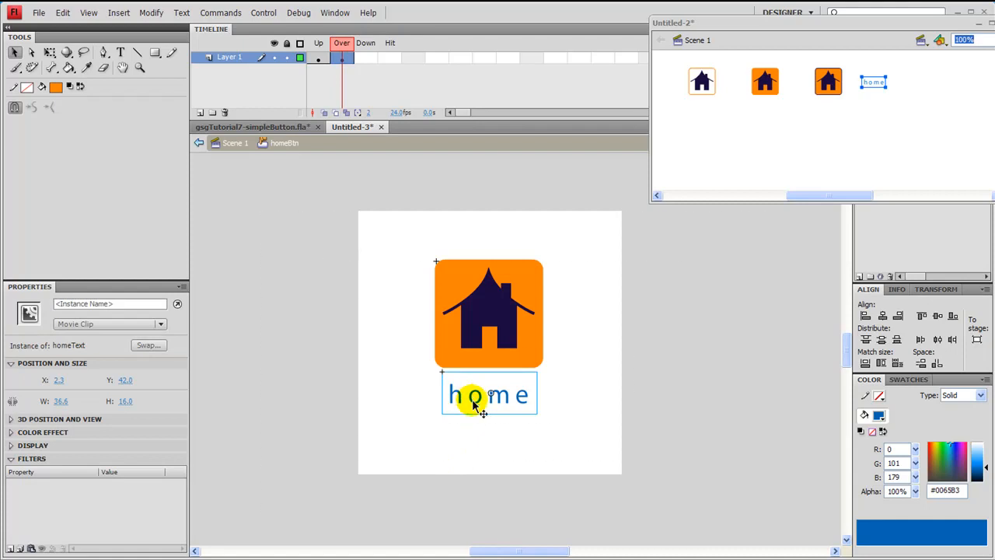
click(454, 416)
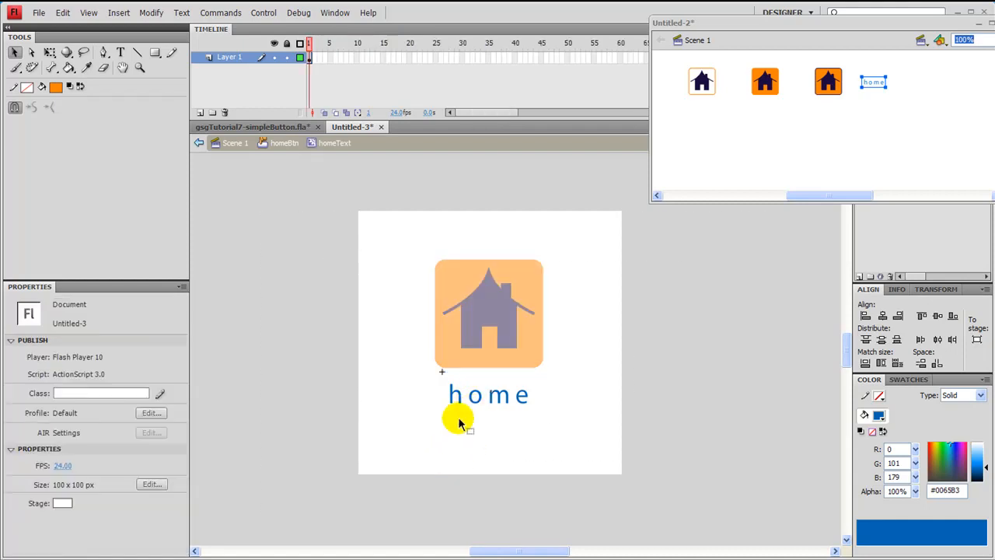
click(506, 395)
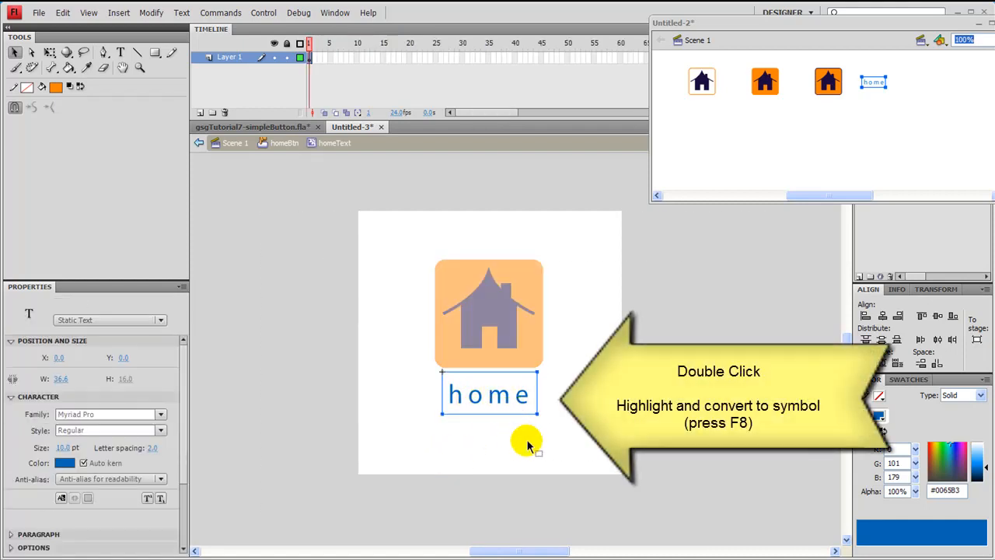
key(F8)
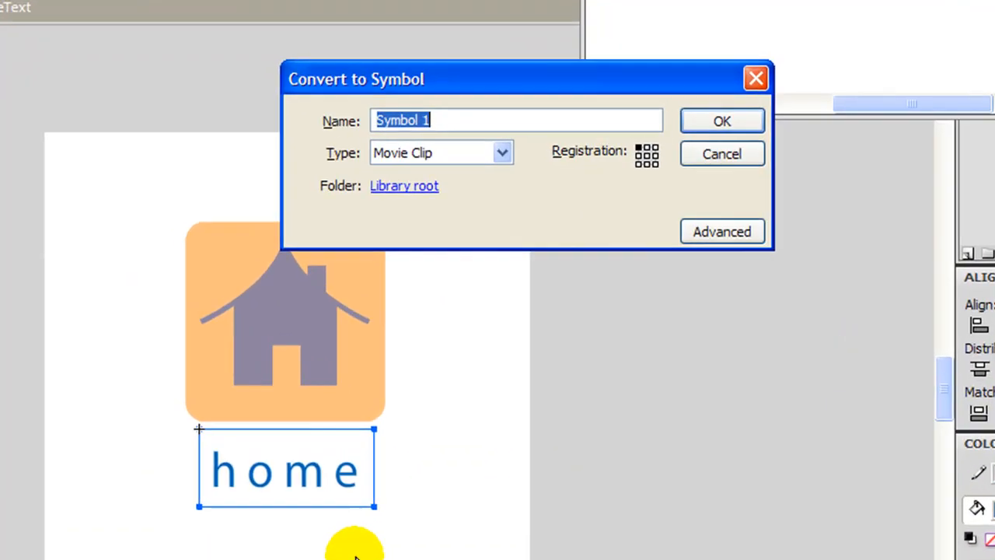
text(homeI)
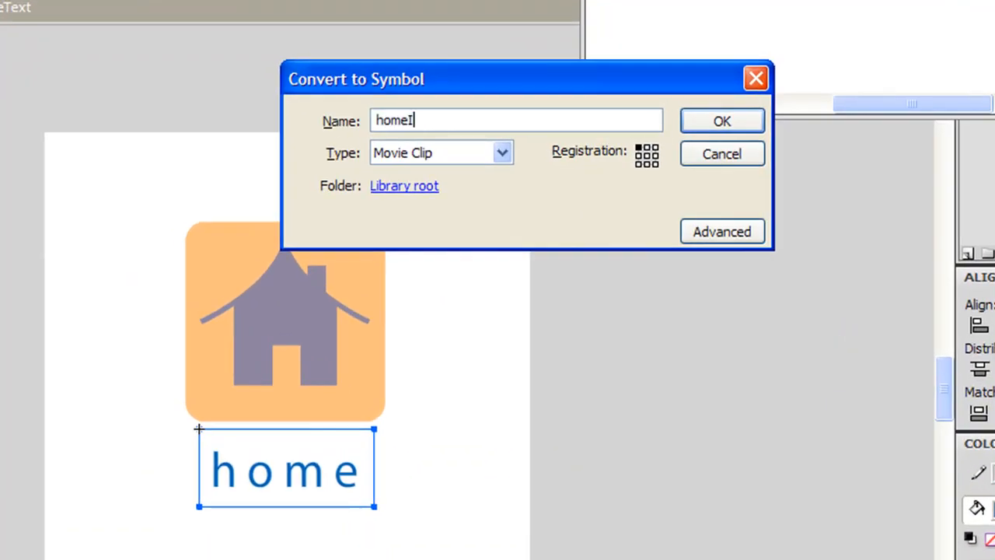
text(nnerText)
key(Return)
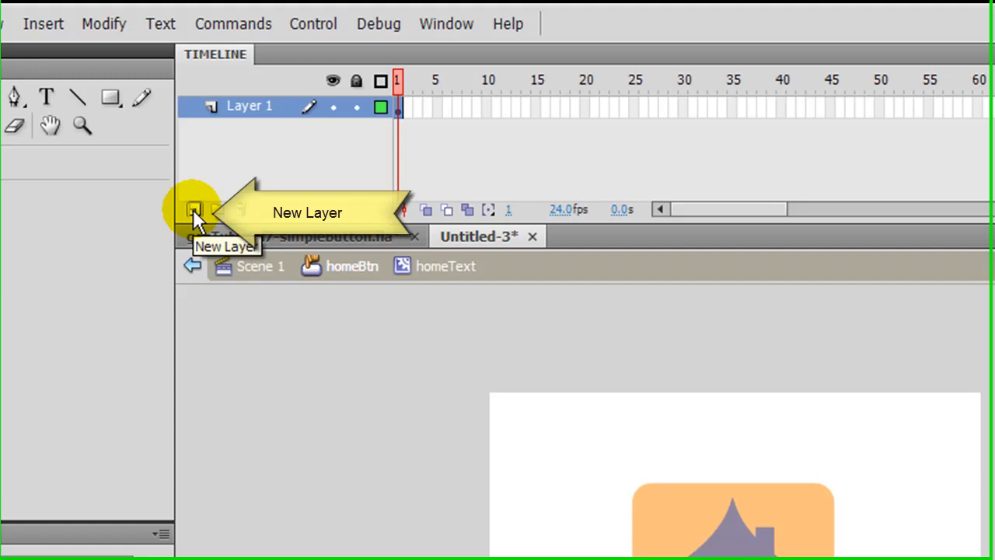
Add a new layer above Layer 1 in the homeText timeline and name it "as".
click(193, 209)
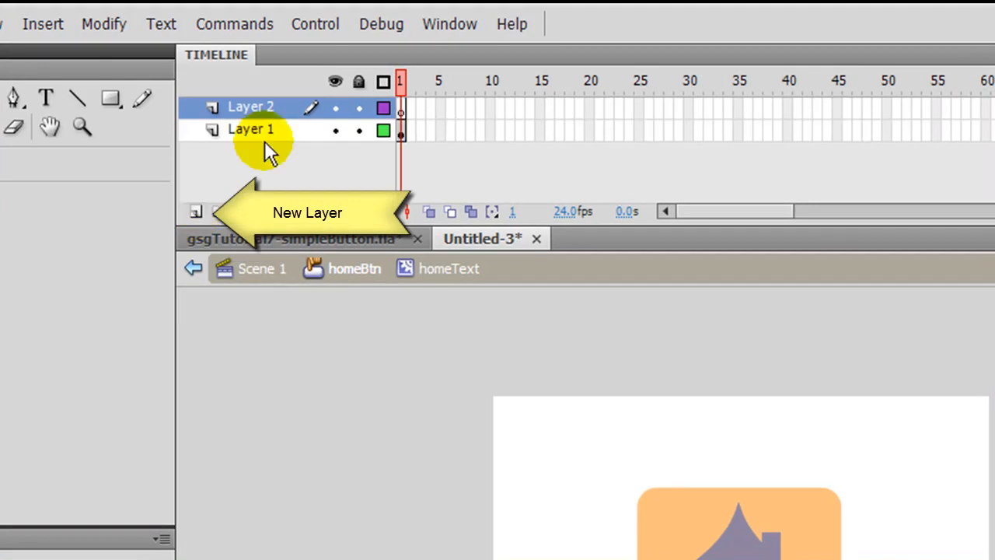
double_click(233, 106)
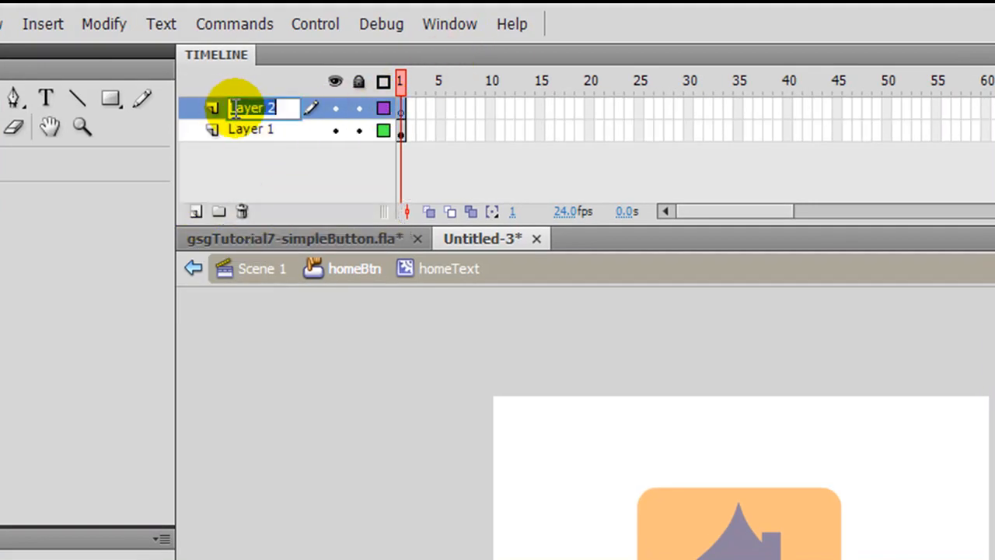
text(as)
key(Return)
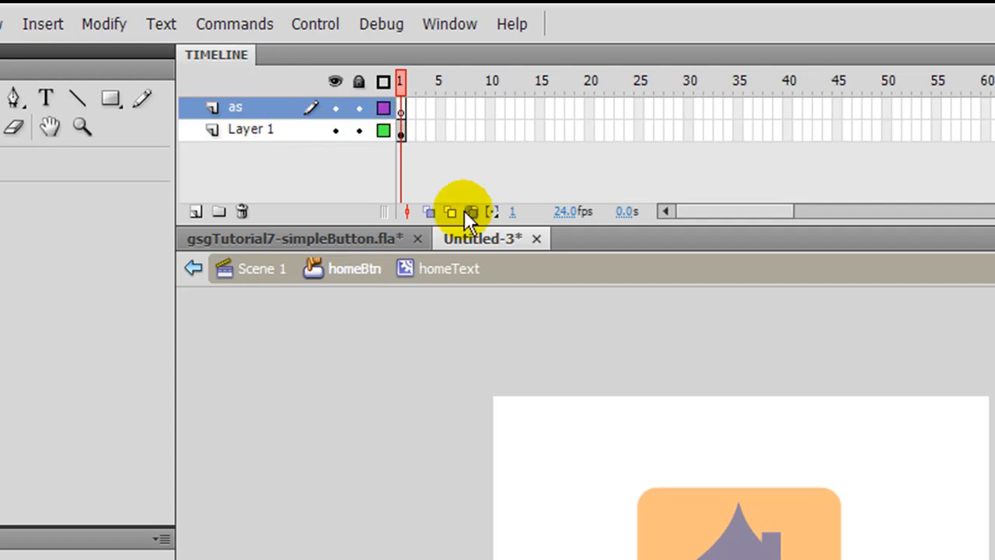
Insert a keyframe at frame 15 of Layer 1 and a blank keyframe at frame 15 of the "as" layer.
click(403, 129)
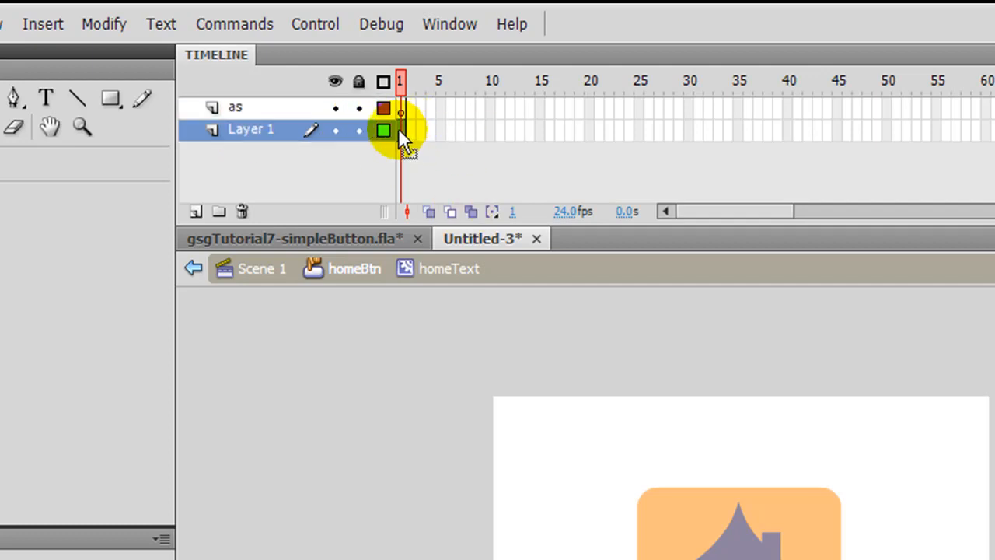
drag(400, 130, 542, 124)
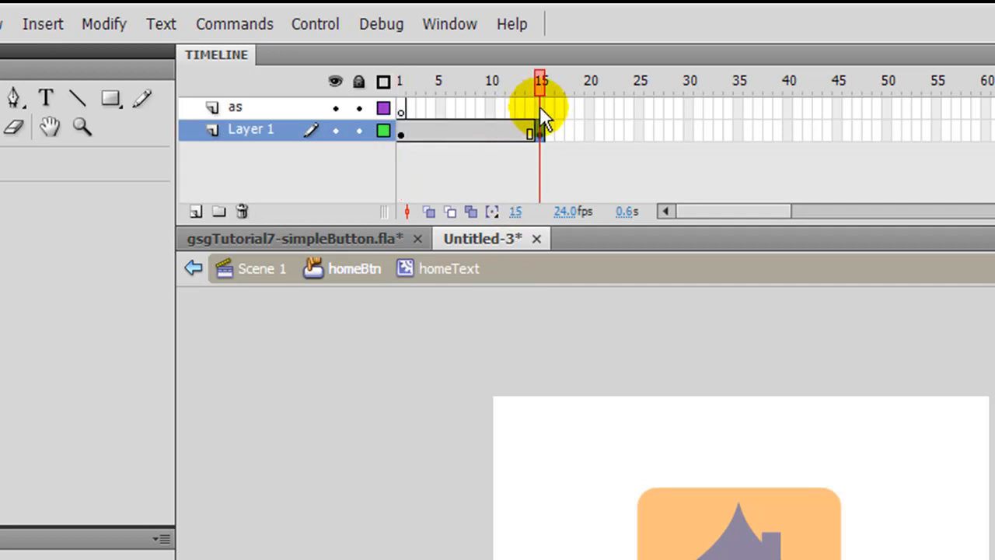
click(401, 108)
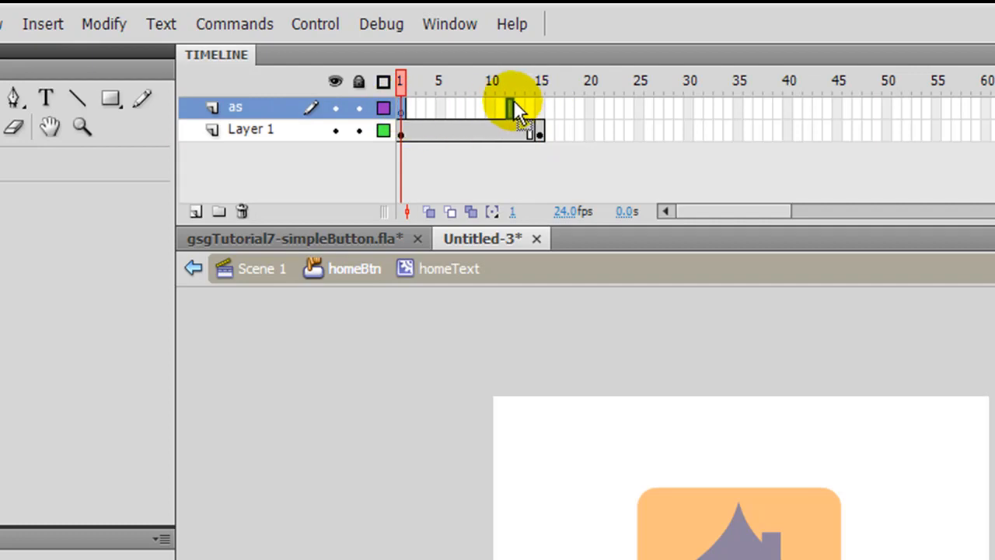
click(539, 108)
key(F7)
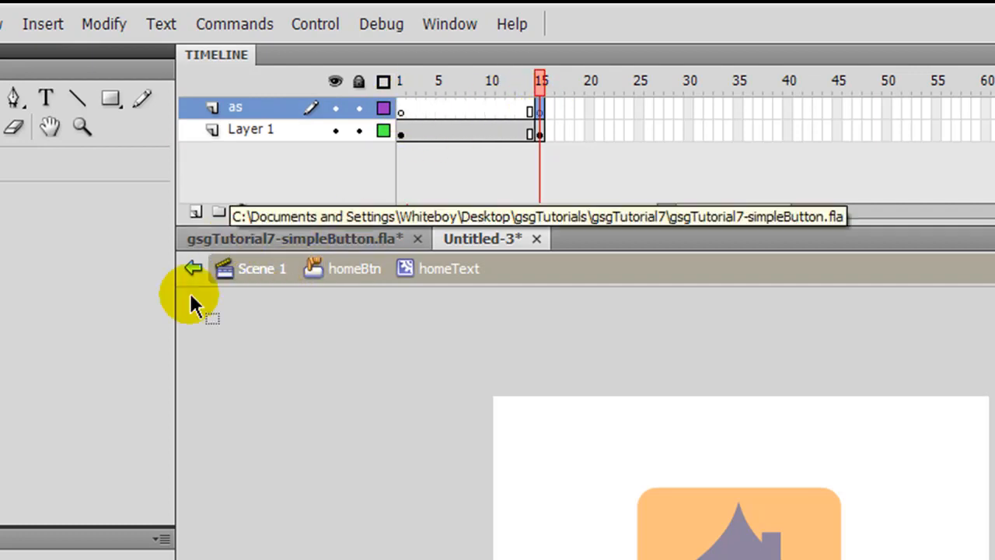
Add the frame script stop(); to frame 15 of the "as" layer and close the script editor.
click(449, 24)
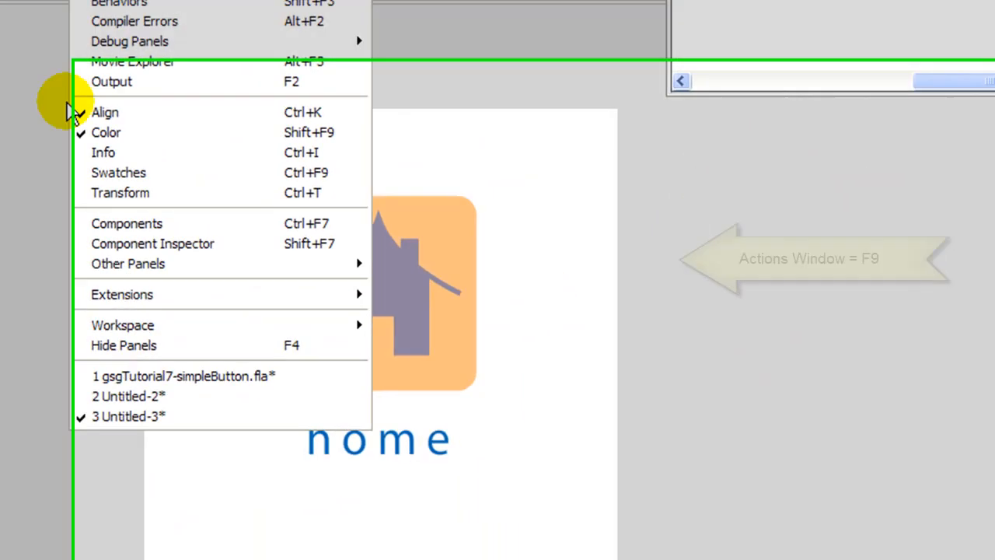
click(485, 263)
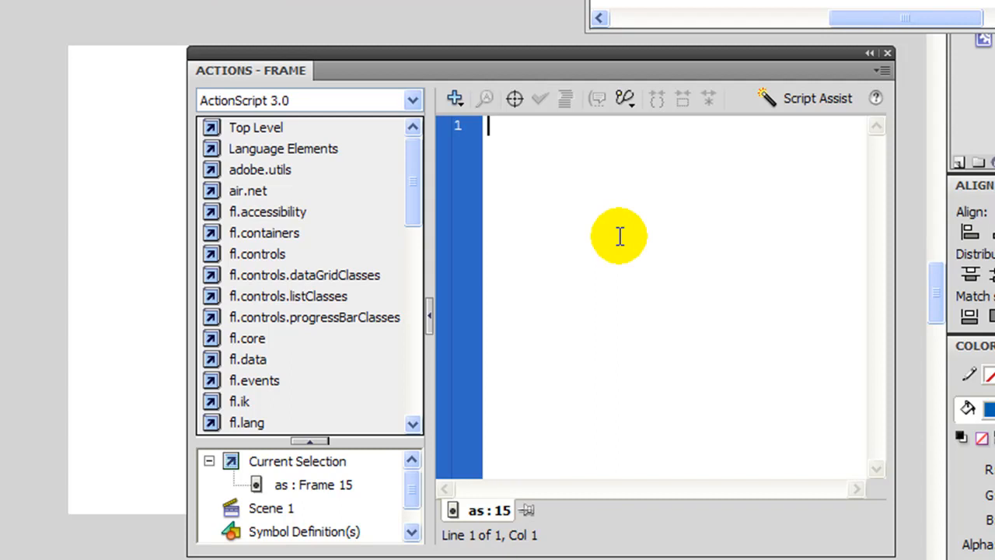
text(stop();)
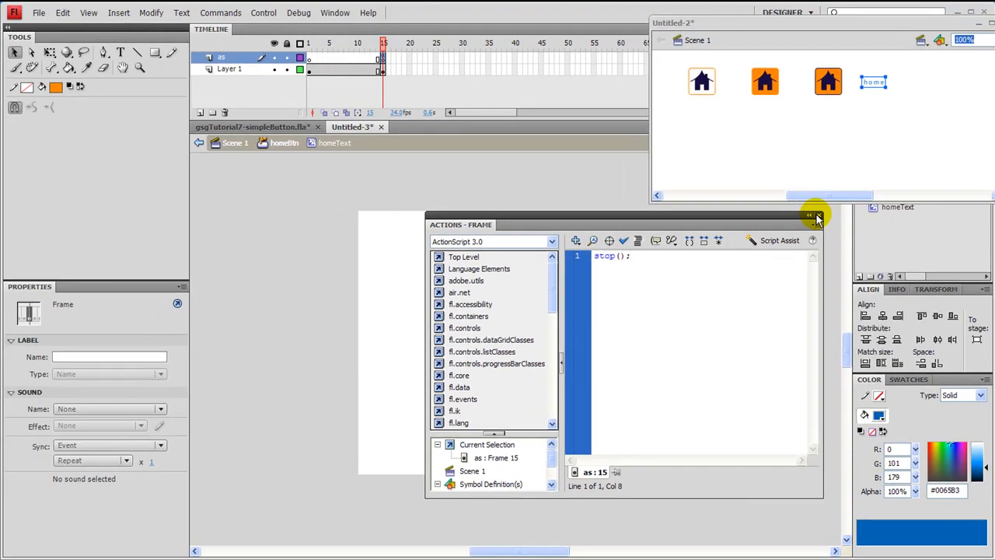
click(887, 53)
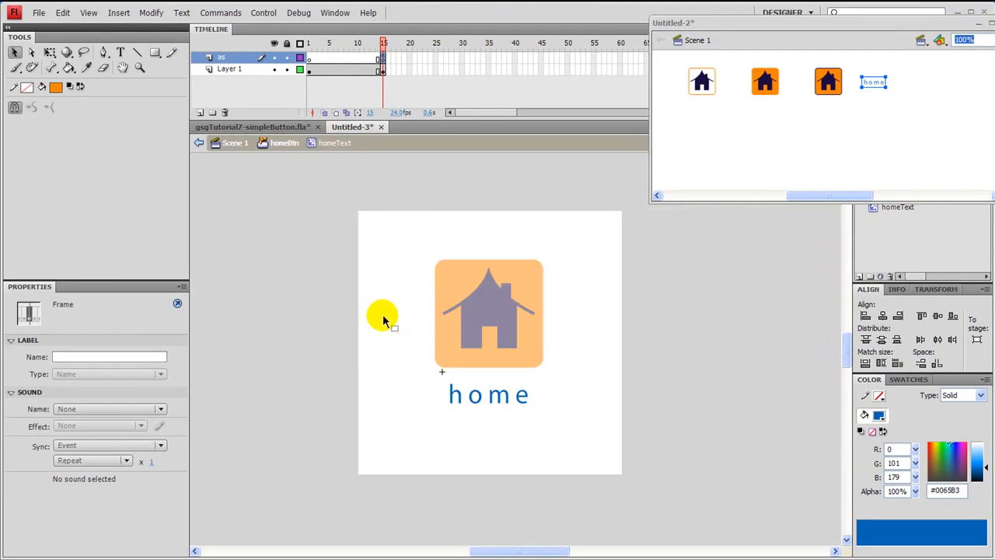
Apply an Alpha colour effect of 0% to the homeInnerText instance at frame 1 of Layer 1.
click(476, 406)
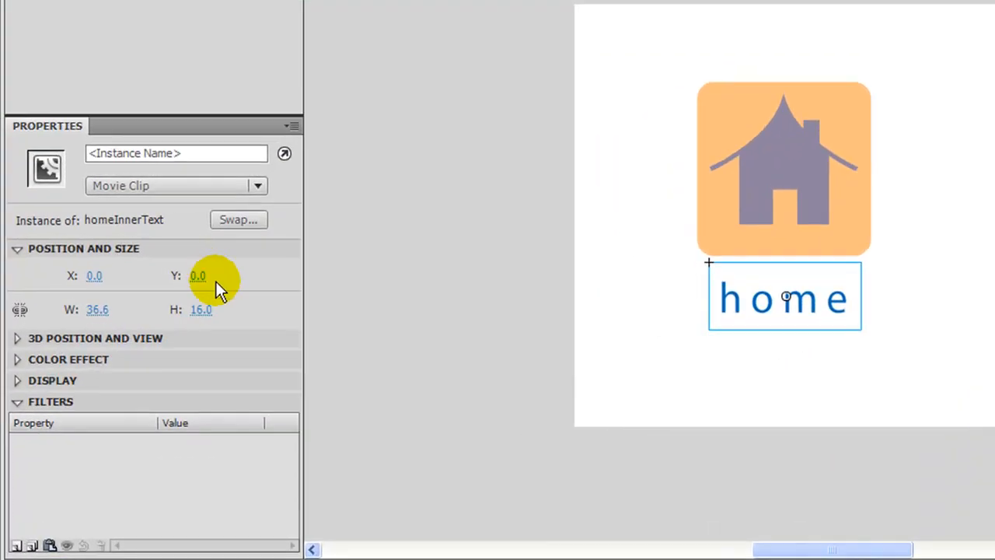
click(96, 380)
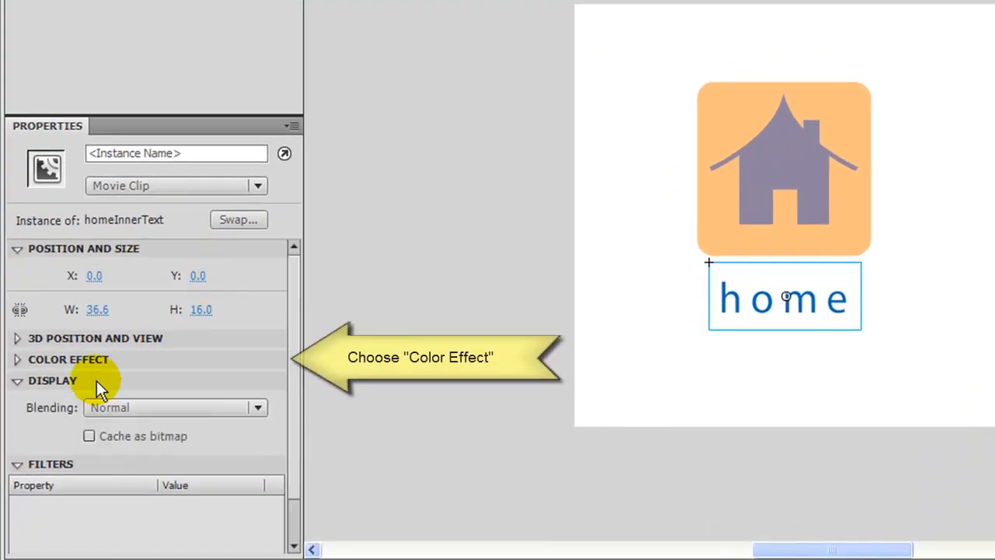
click(96, 379)
click(94, 361)
click(91, 384)
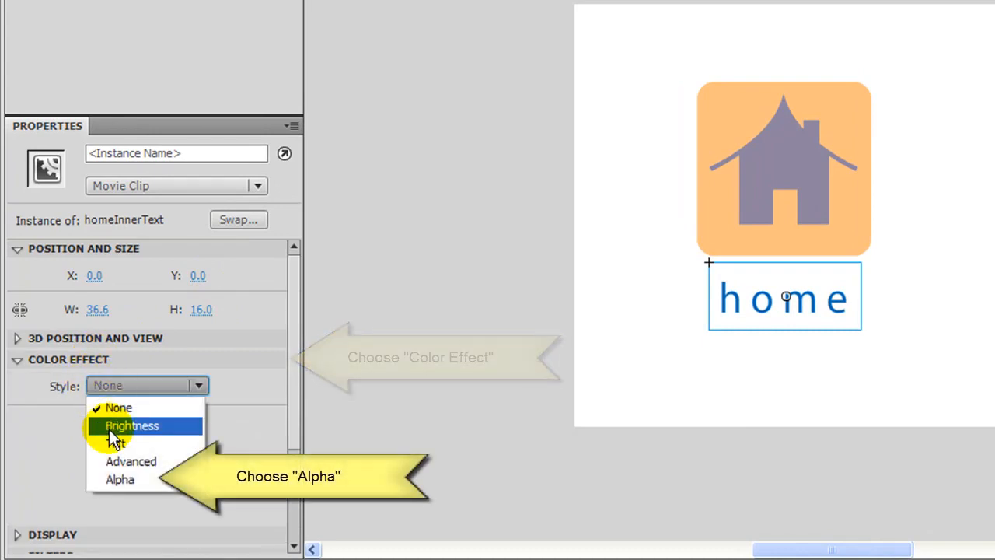
click(125, 479)
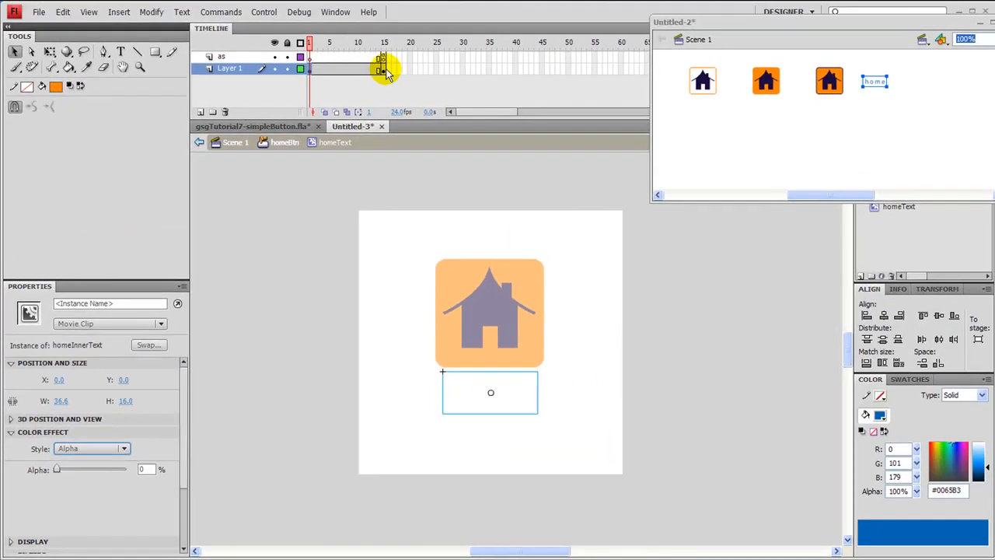
Create a classic tween between the frame 1 and frame 15 keyframes of Layer 1 and scrub through the fade.
right_click(332, 74)
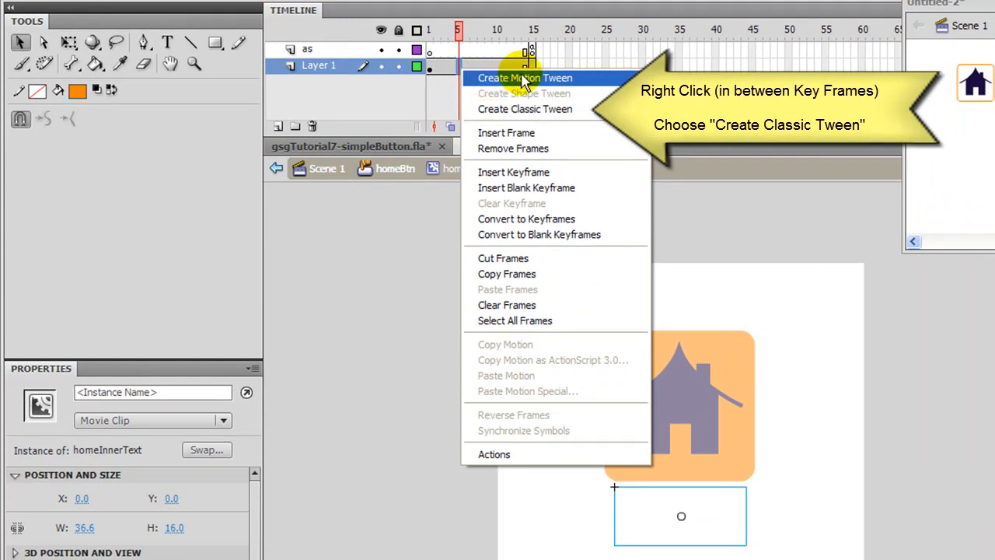
click(531, 111)
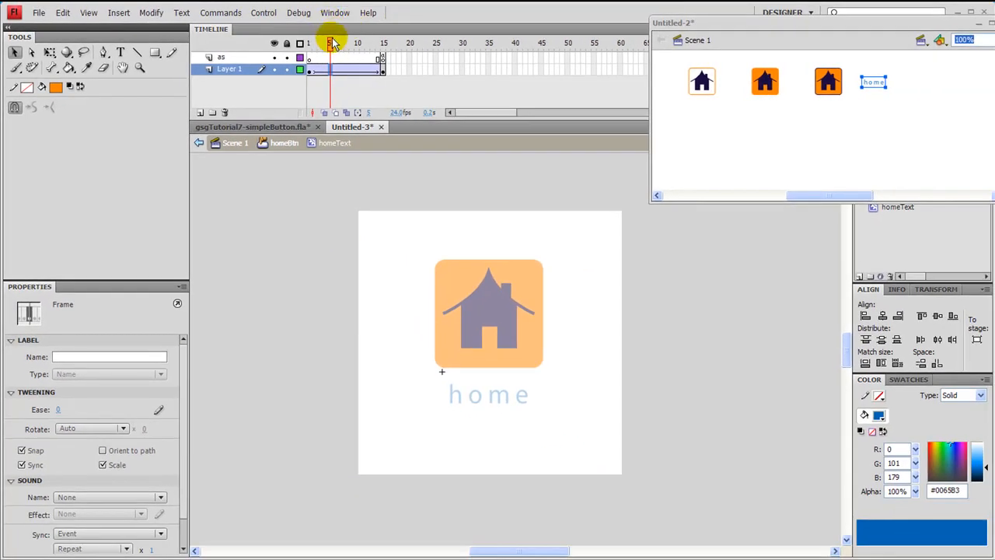
drag(371, 39, 277, 26)
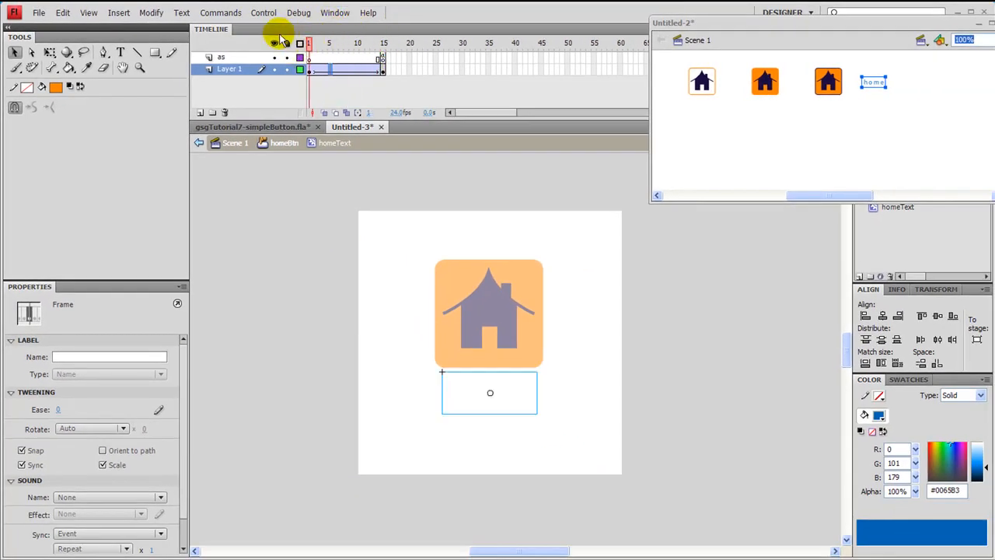
Return to the homeBtn timeline, test the movie, and close the test window.
double_click(296, 294)
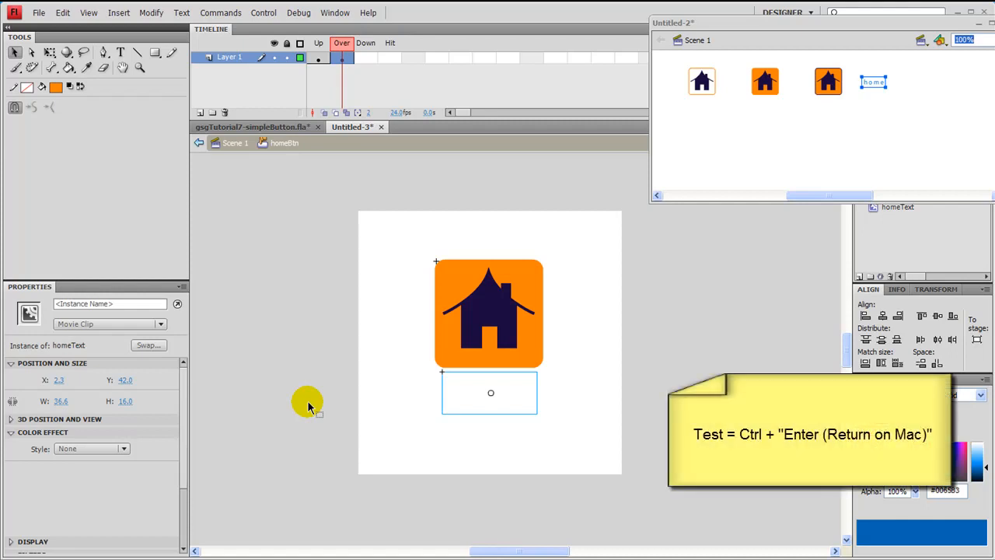
key(ctrl+Return)
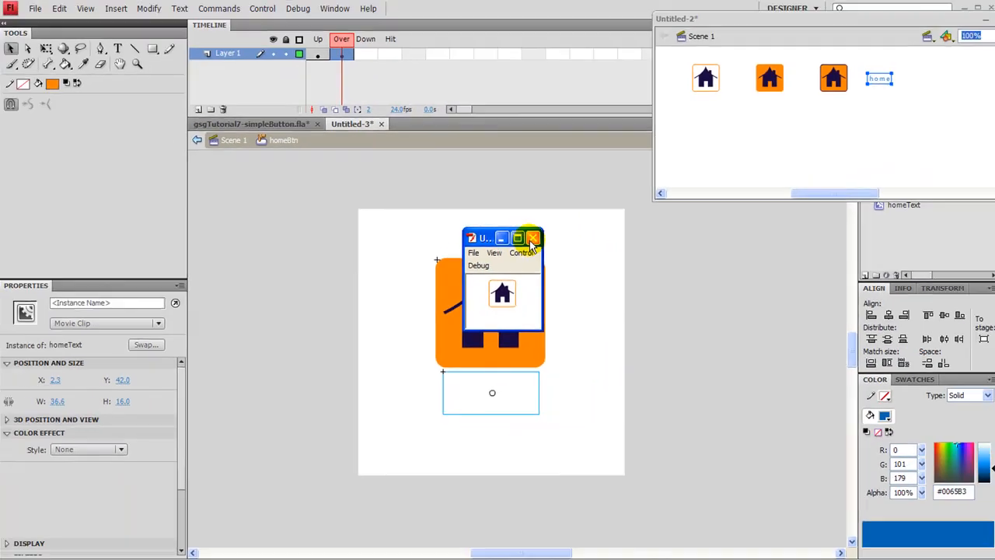
click(613, 154)
Insert a keyframe in the Down frame of homeBtn and delete the homeText instance from it.
click(464, 80)
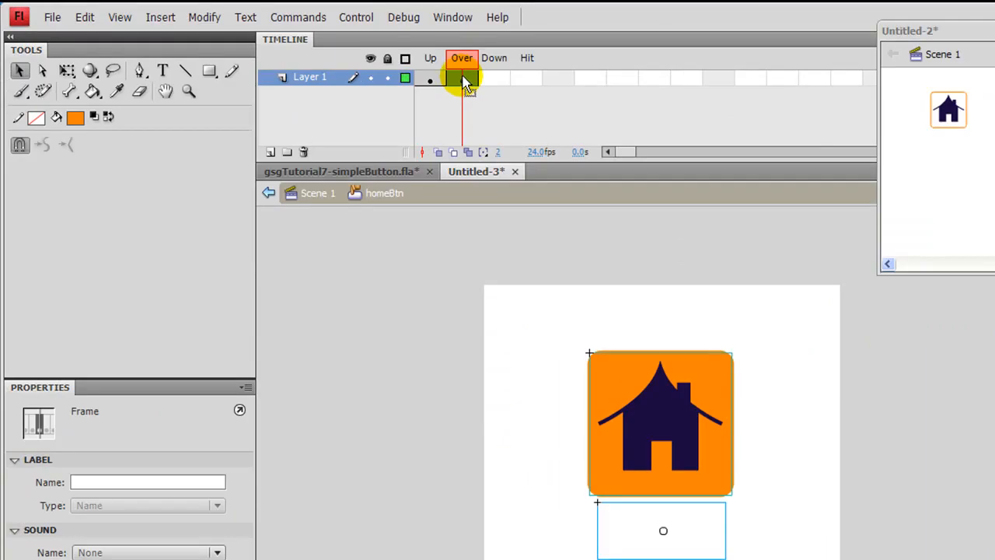
click(495, 81)
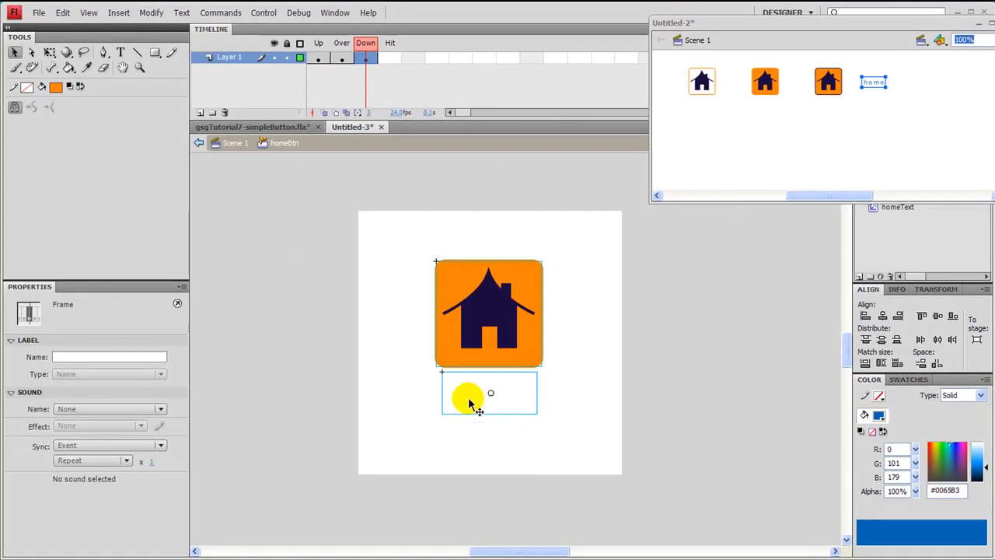
click(544, 411)
drag(551, 435, 391, 384)
key(Delete)
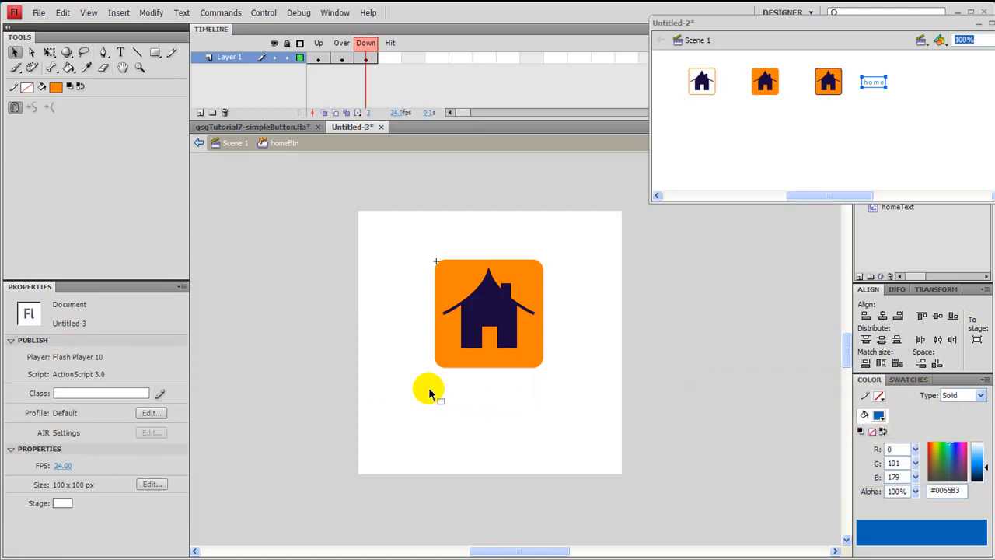
Change the stroke colour of the orange rounded square in the Down frame to the house's dark navy and return to homeBtn.
click(544, 297)
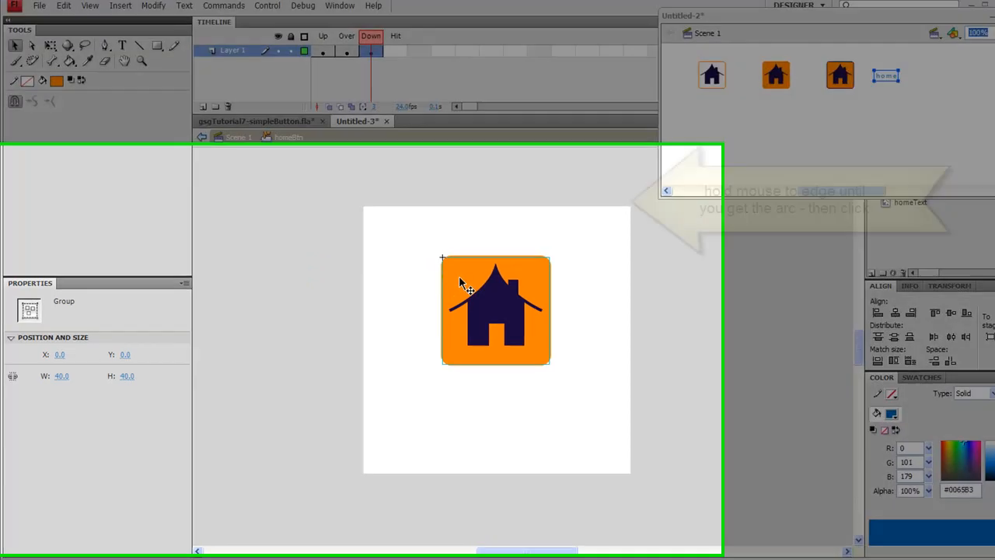
double_click(451, 283)
click(609, 178)
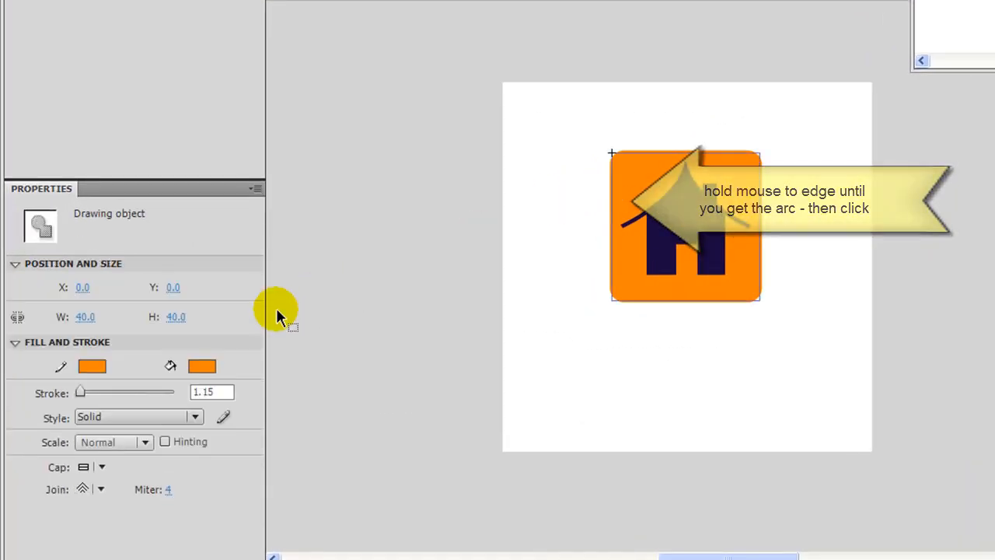
click(90, 366)
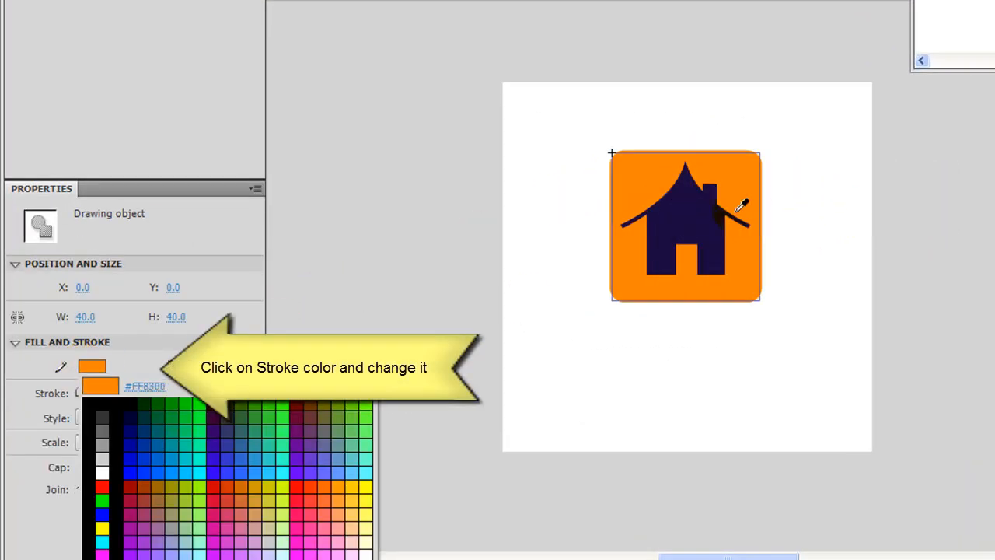
click(695, 222)
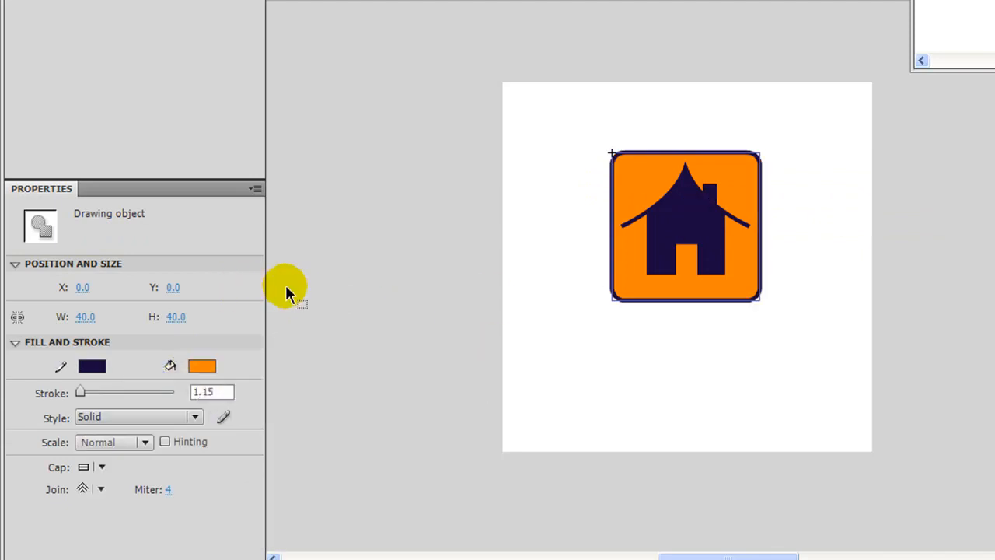
click(330, 262)
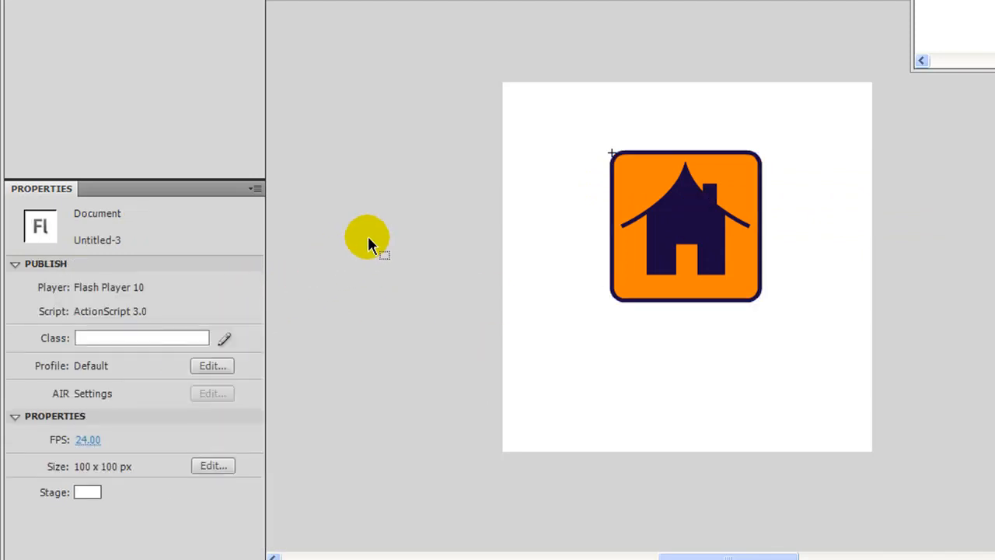
key(ctrl+a)
key(ctrl+g)
click(367, 236)
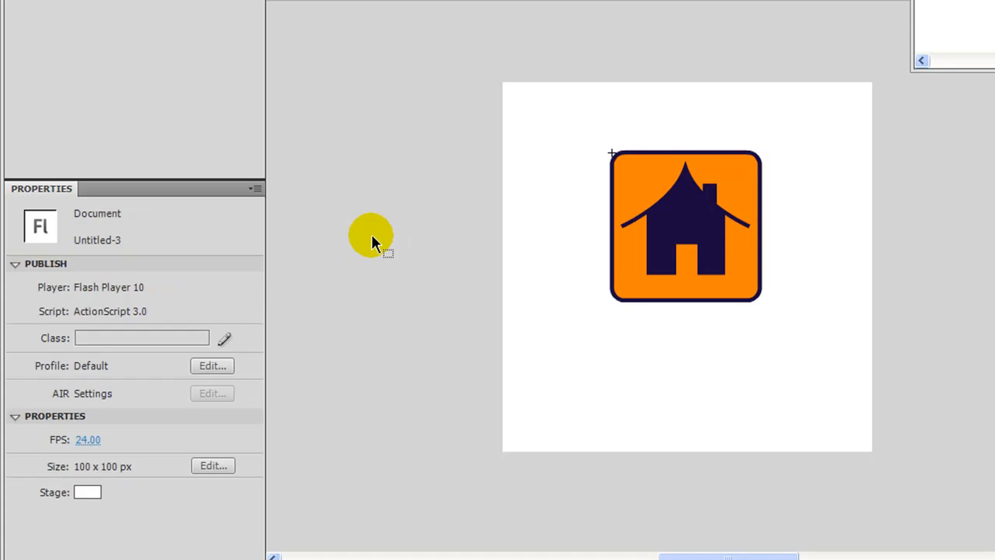
Test the movie and try the home button's Over and Down states.
key(ctrl+Return)
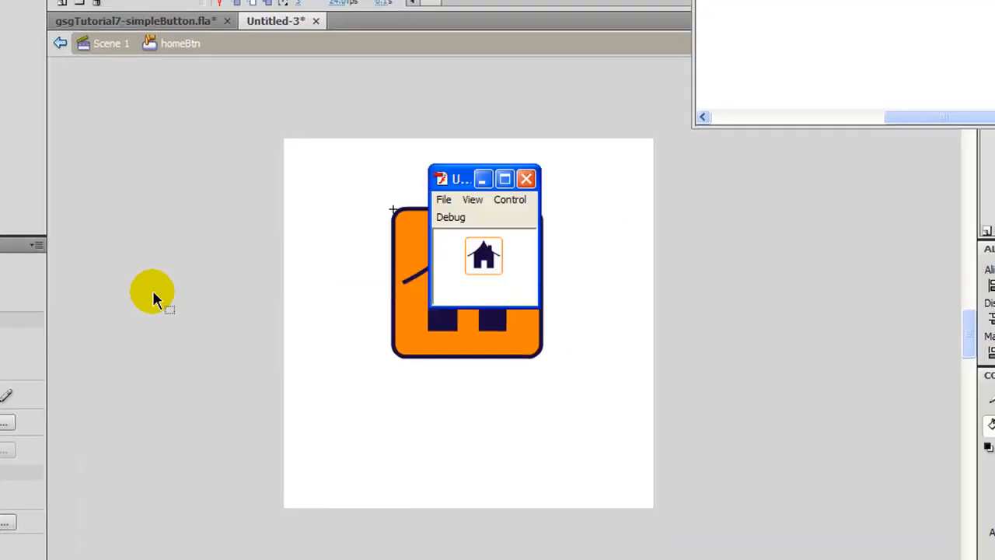
click(481, 258)
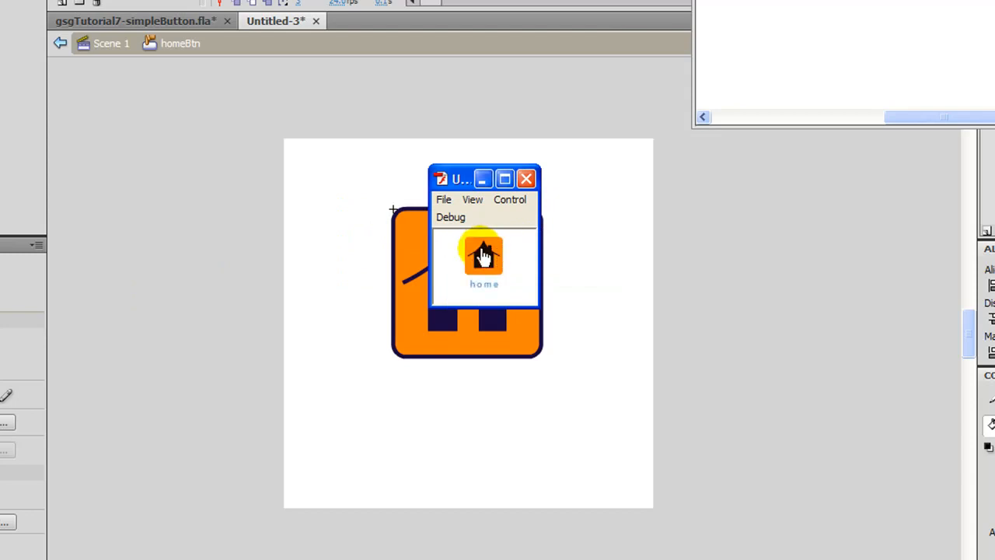